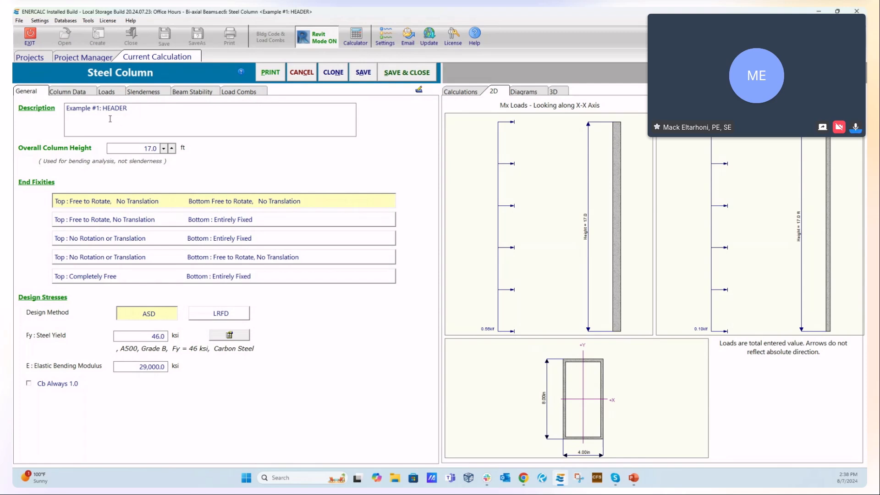
- Apply a 2 k dead axial load to the steel column
left_click(69, 93)
left_click(107, 93)
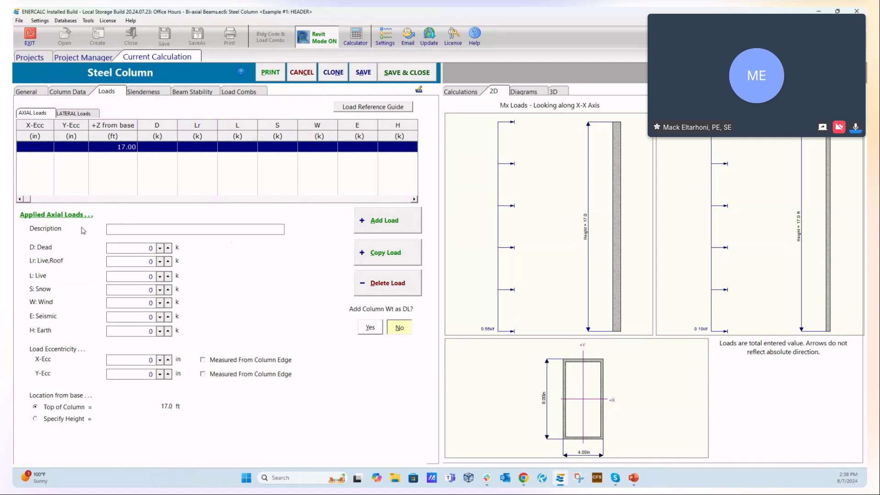
double_click(151, 248)
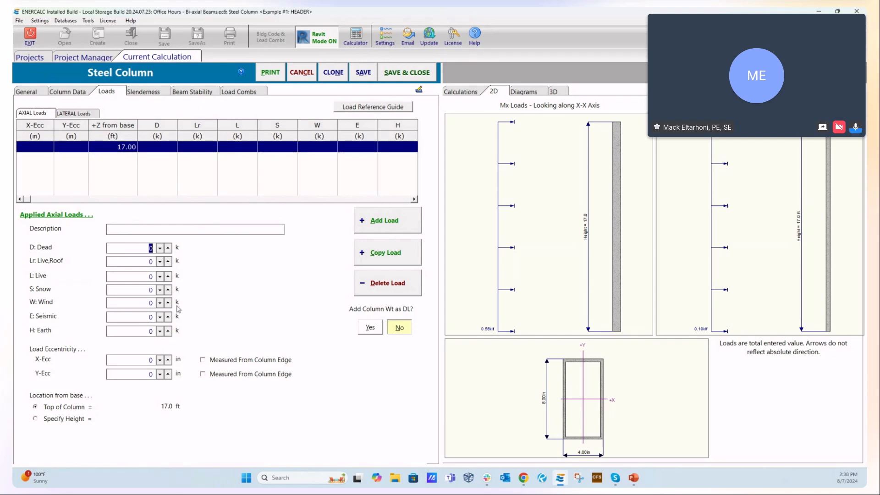
type("2")
left_click(143, 261)
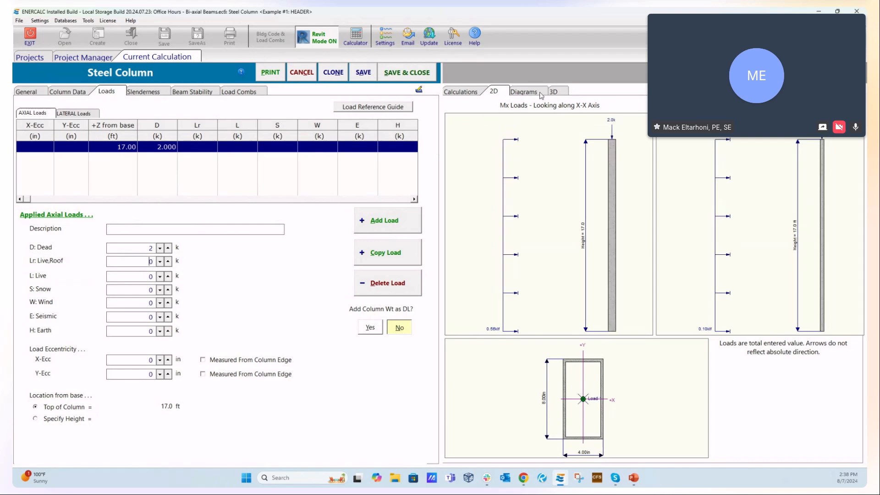
- Examine the column and its applied loads in the 3D view from several angles
left_click(555, 94)
left_click_drag(668, 325, 585, 348)
scroll(607, 342, "up", 5)
scroll(607, 343, "down", 4)
scroll(606, 345, "up", 5)
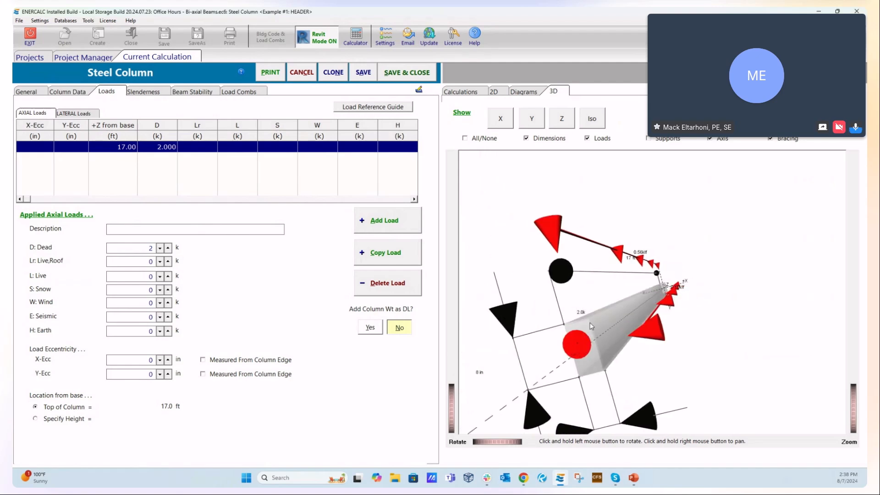
scroll(592, 327, "down", 5)
left_click_drag(705, 373, 721, 343)
scroll(575, 342, "up", 6)
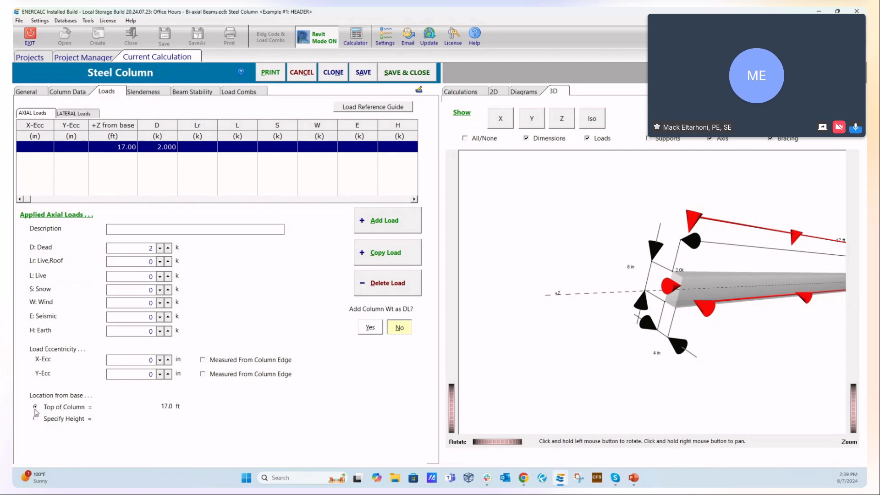
- Try locating the axial load at a specified height of 5 ft, and return its location to the top of the column
left_click(62, 418)
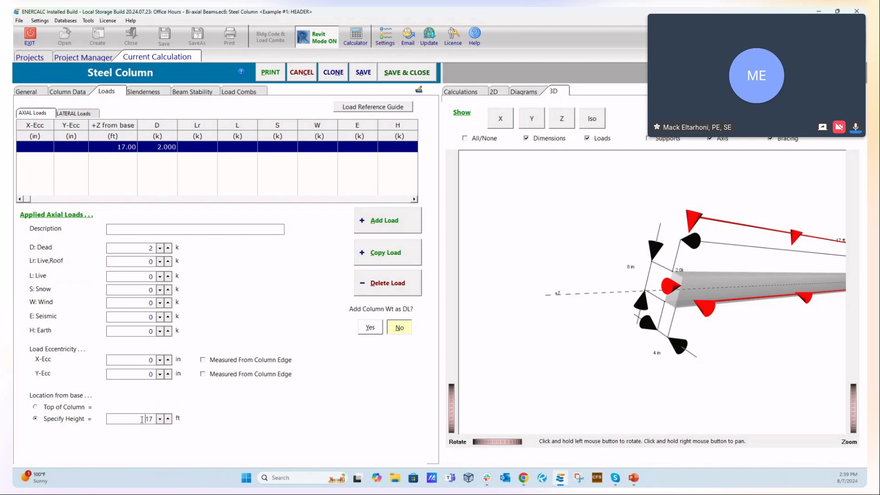
type("5")
left_click(510, 370)
scroll(510, 370, "down", 3)
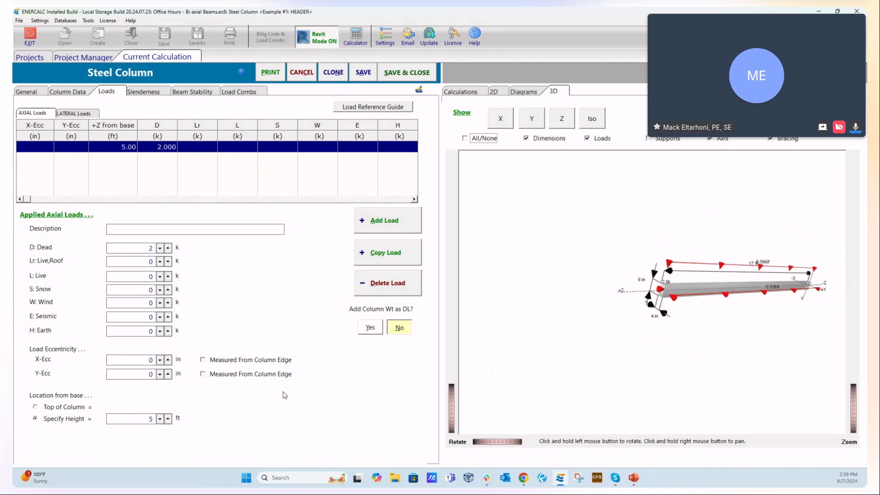
left_click(139, 375)
left_click(35, 407)
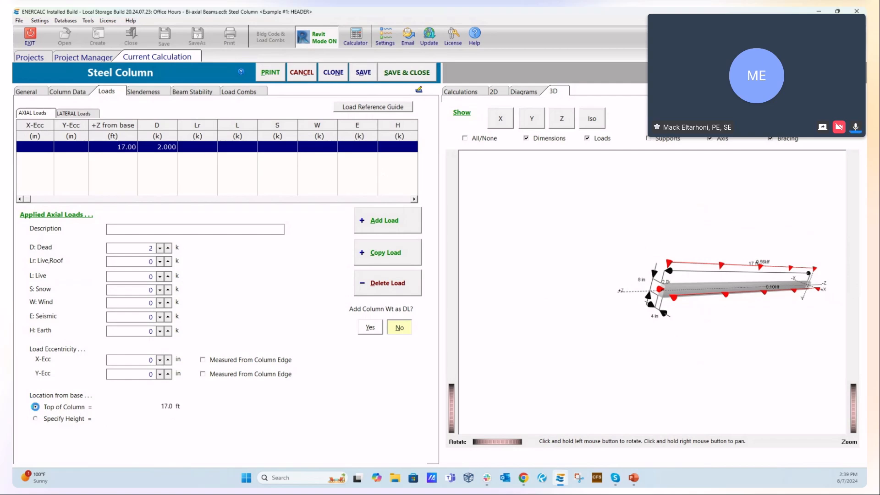
- Show the 2D drawings and try an X eccentricity of 2 in for the axial load, measured from the column edge
left_click(144, 359)
double_click(143, 359)
left_click(499, 94)
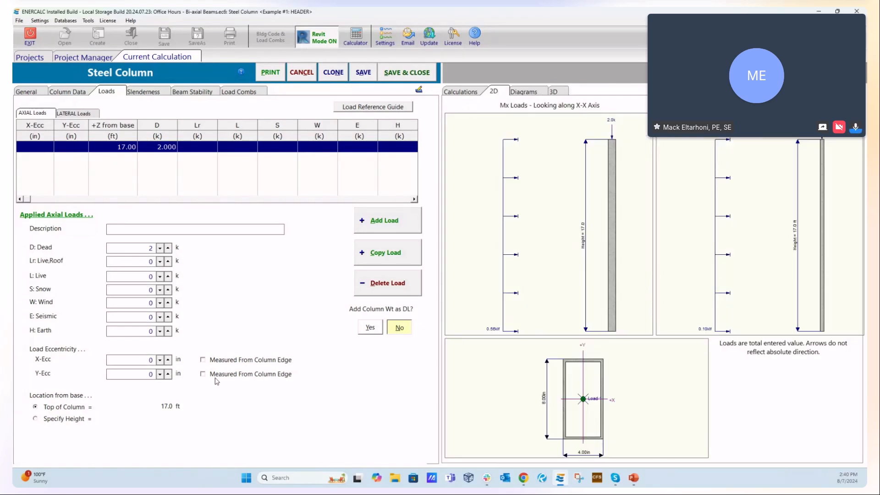
left_click(143, 362)
type("2")
left_click(202, 361)
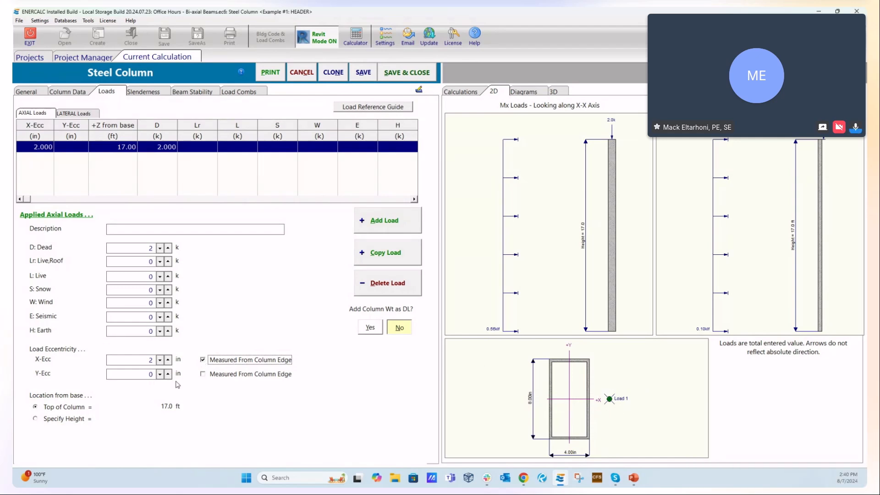
- Reset the axial load's X eccentricity to 0 in and turn off its measurement from the column edge
double_click(133, 359)
type("0")
left_click(140, 376)
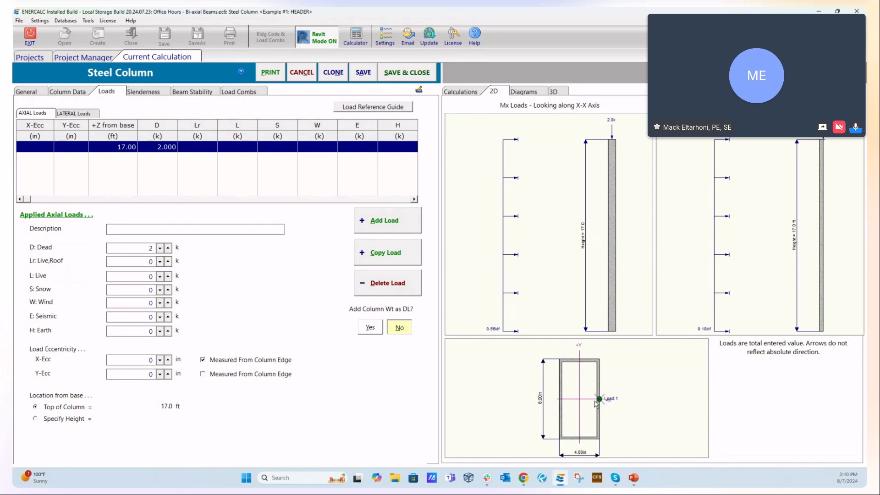
left_click(202, 359)
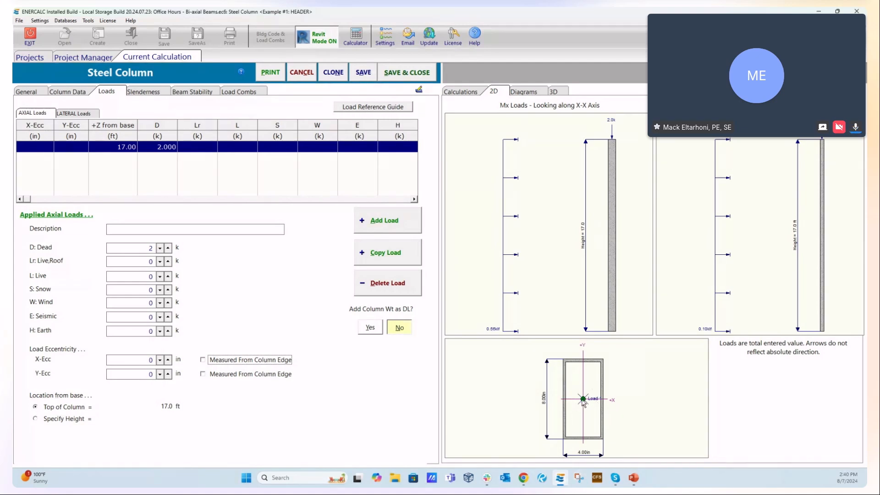
- Measure the axial load's X eccentricity from the column edge and set it to 3 in
left_click(203, 360)
left_click(147, 361)
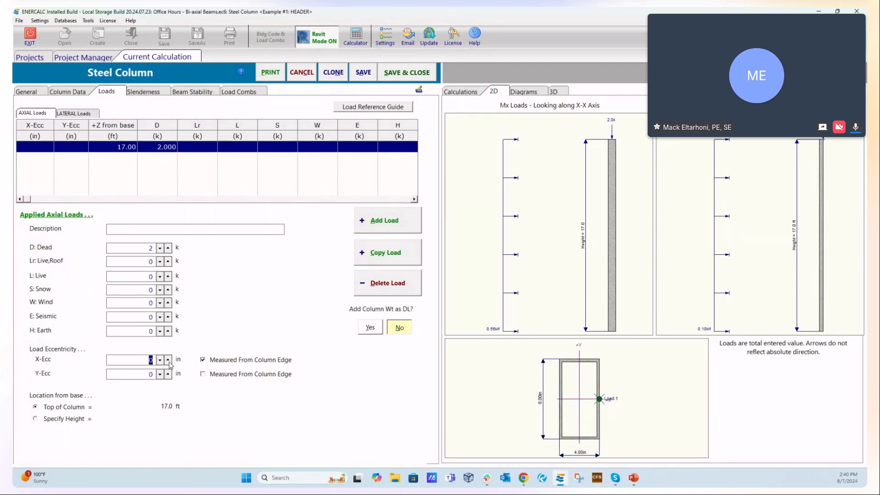
type("3")
key("Tab")
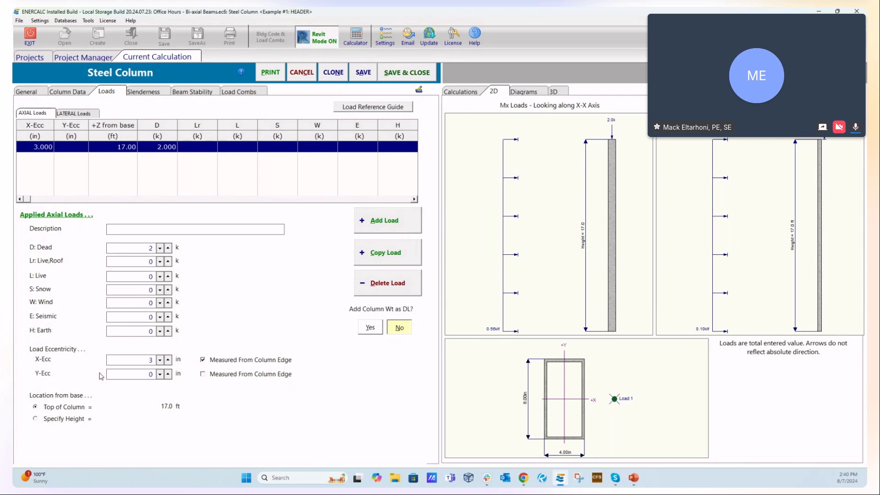
- Set the axial load's Y eccentricity to 1 in, and toggle its measurement from the column edge on and off again
key("Delete")
left_click(132, 359)
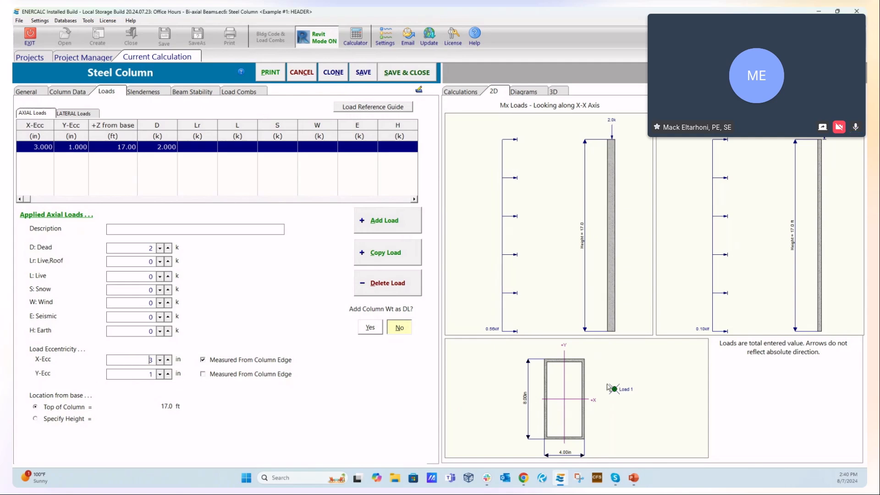
left_click(202, 374)
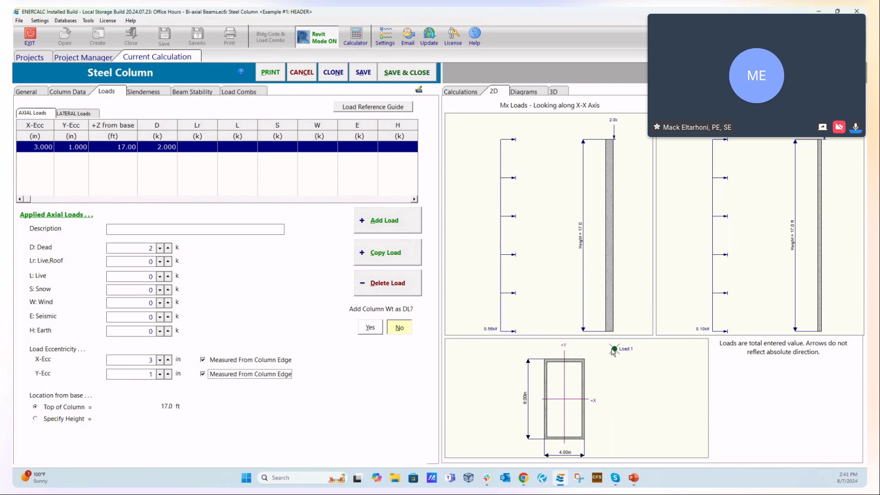
left_click(204, 374)
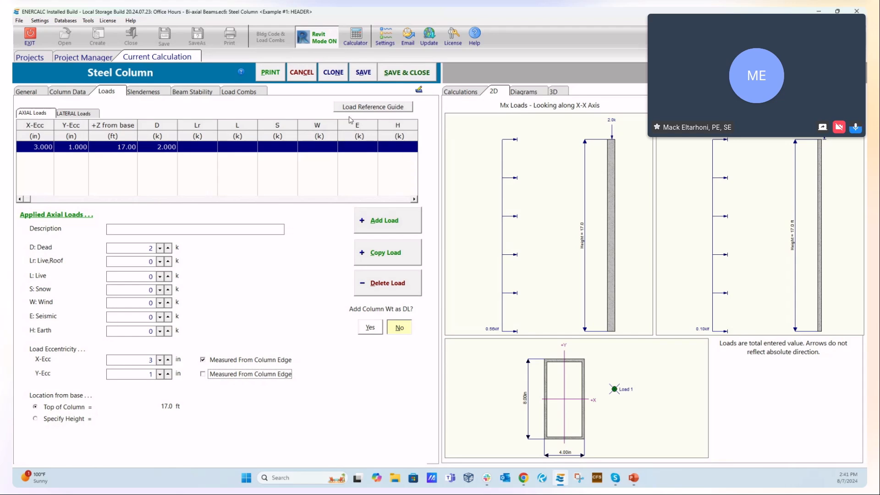
- Consult the load reference guide for the load directions and axial load eccentricity sign conventions, and close it
left_click(363, 109)
left_click_drag(267, 117, 322, 140)
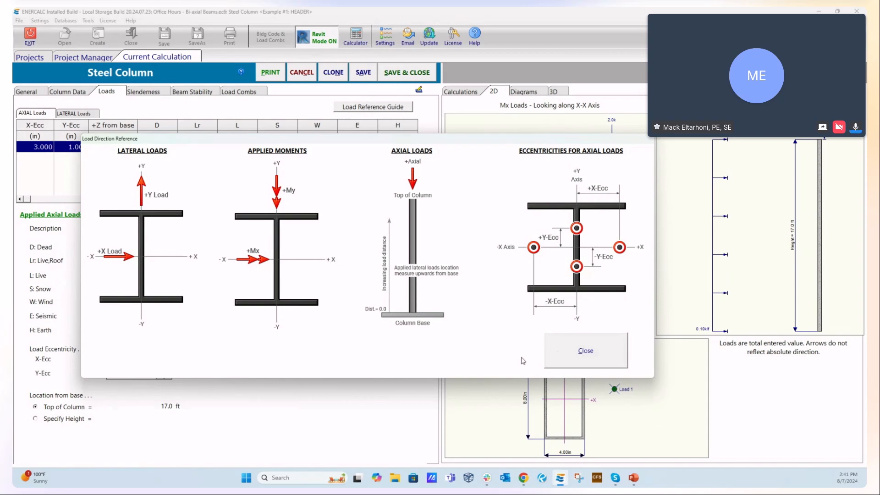
left_click(608, 347)
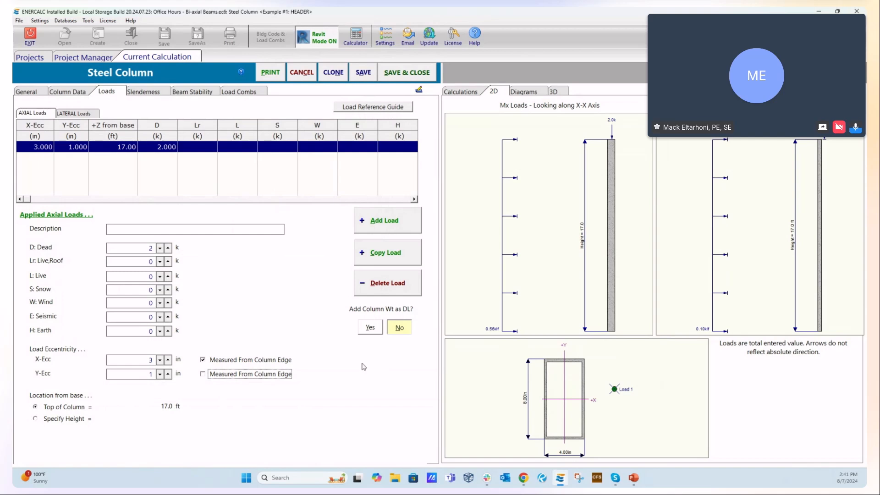
- Review the column's lateral loads and the load types available for the first full uniform load
left_click(74, 114)
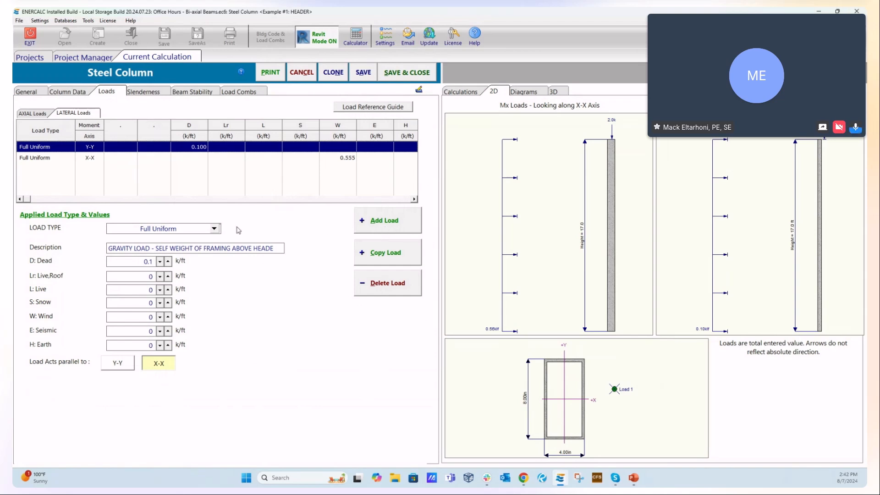
left_click(217, 230)
left_click(223, 384)
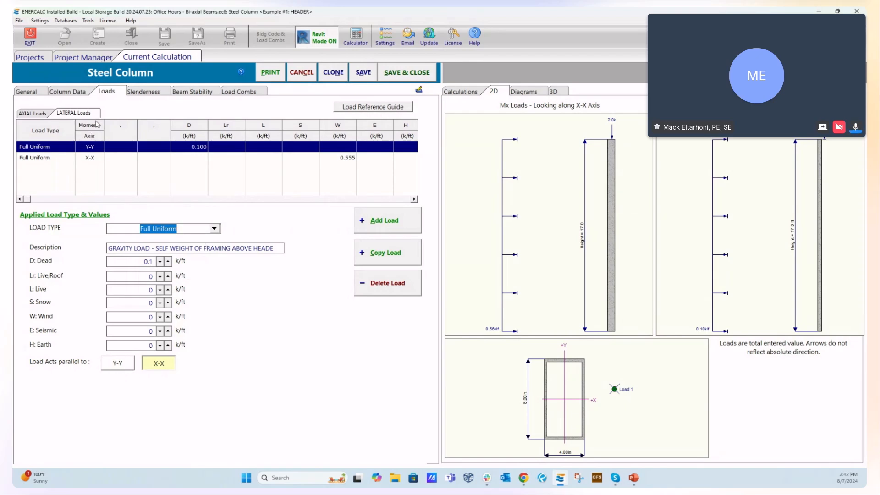
- Try full Y-axis bracing and a custom unbraced height for Y-Y buckling, and return to Ky selection with the overall column height
left_click(154, 94)
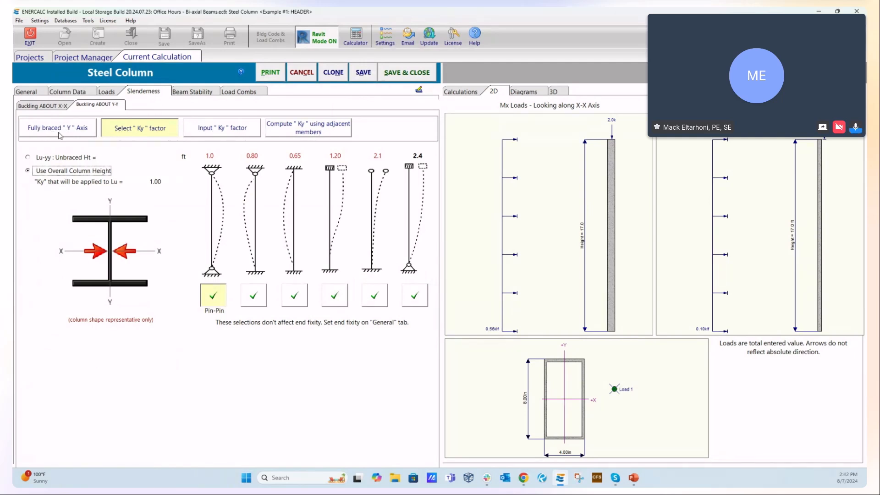
left_click(54, 132)
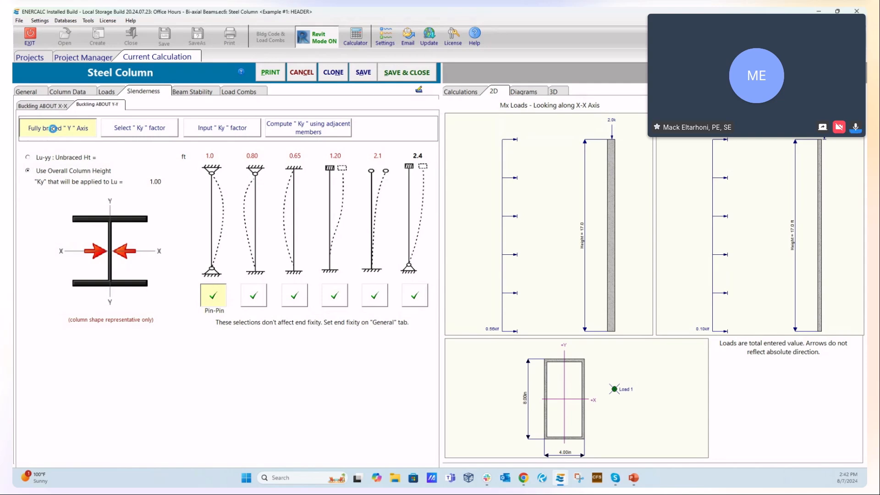
left_click(134, 130)
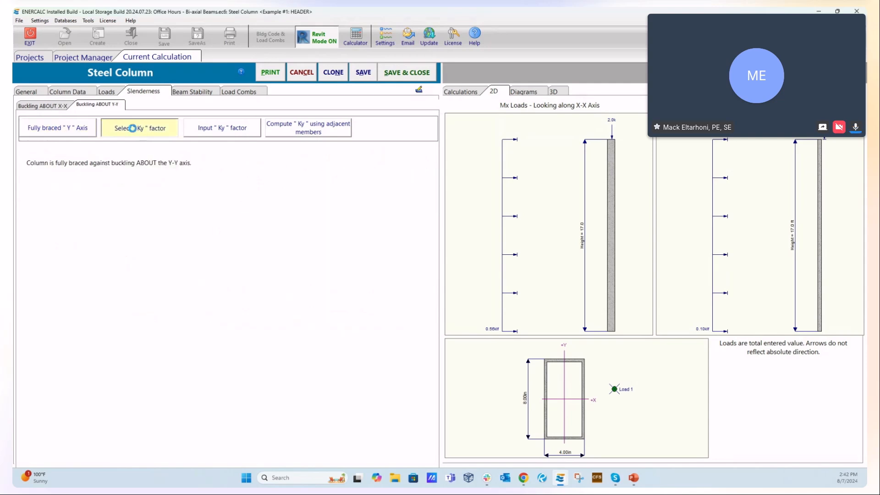
left_click(27, 157)
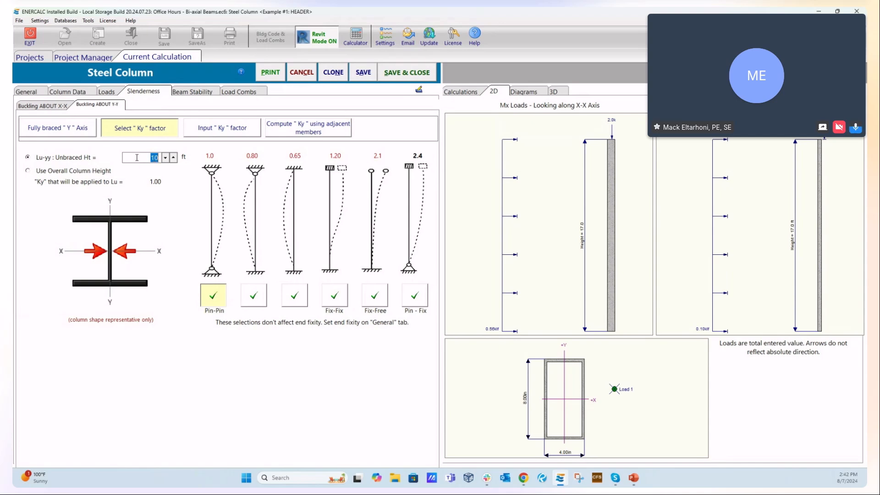
left_click(27, 171)
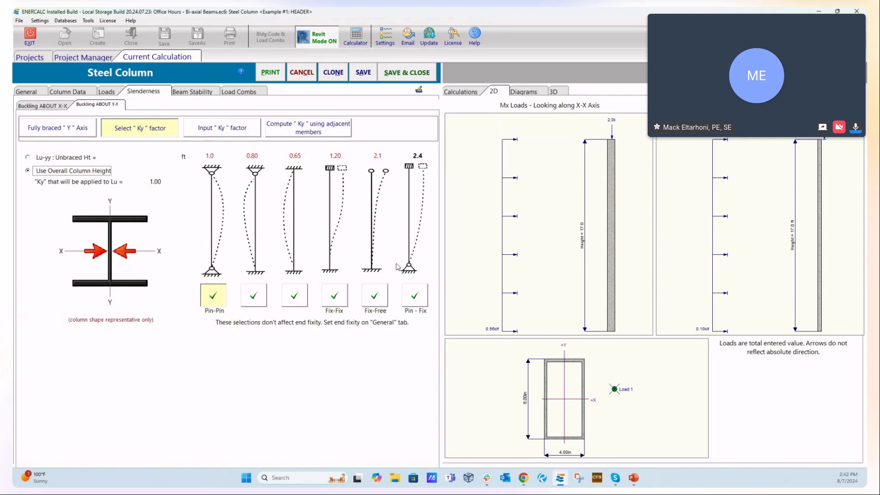
- Try the 0.80 Ky factor, restore the 1.0 pin-pin case, and check the manual Ky input option
left_click(257, 303)
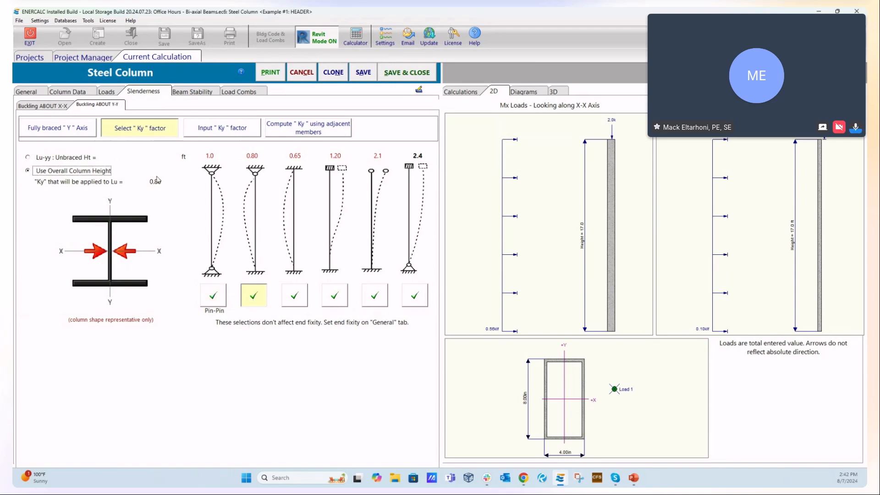
left_click(213, 295)
left_click(209, 129)
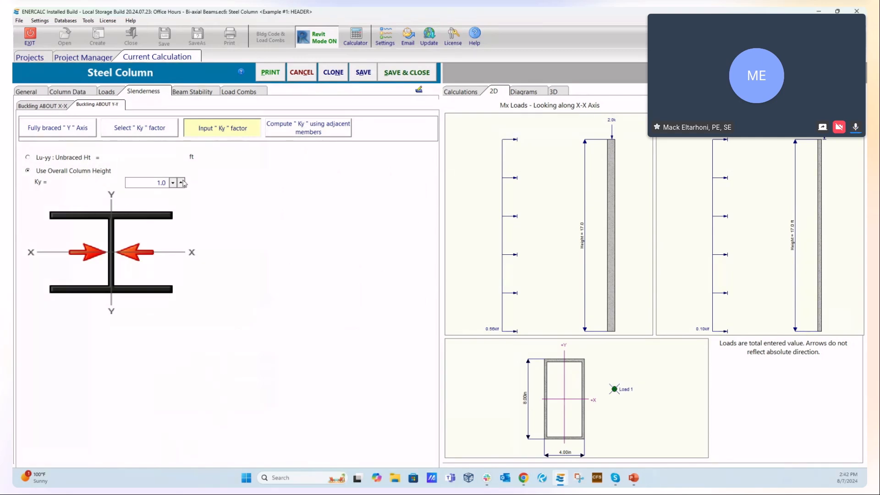
double_click(156, 183)
left_click(133, 128)
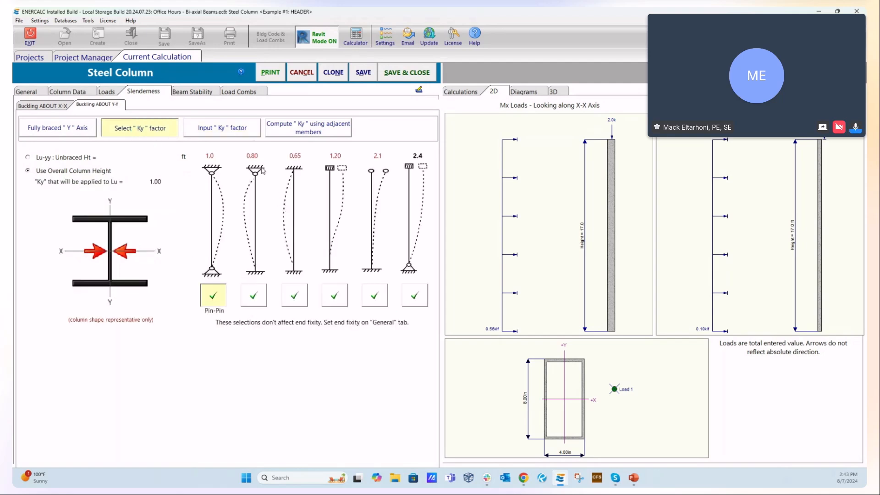
- Try a manually input Ky factor of 0.85 and the adjacent-member computation, and return to the predefined Ky selection
left_click(237, 132)
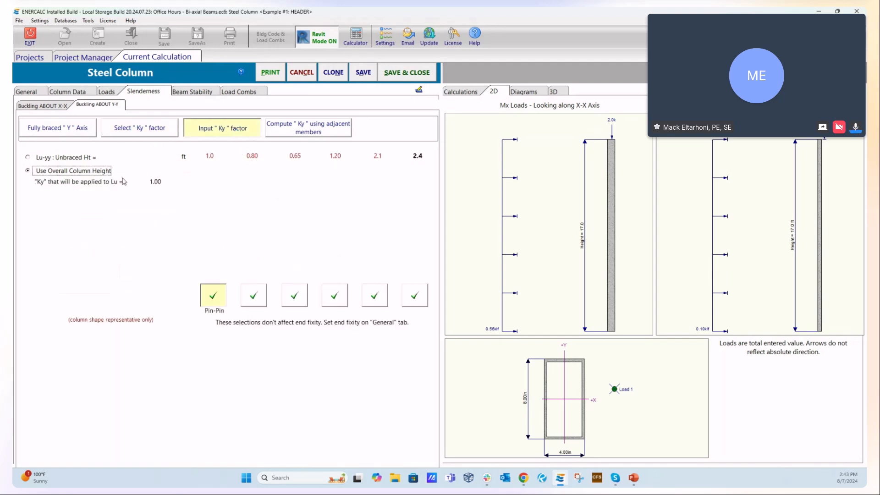
left_click_drag(156, 183, 197, 189)
type("0.")
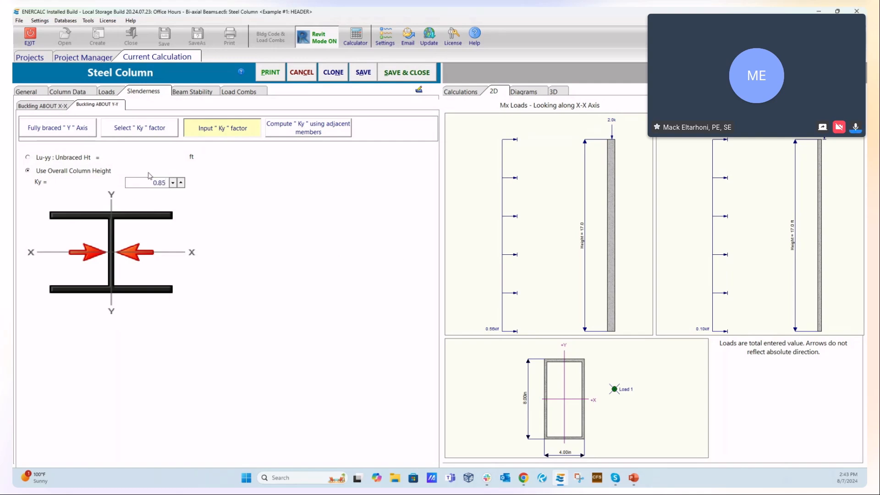
type("85")
left_click(493, 92)
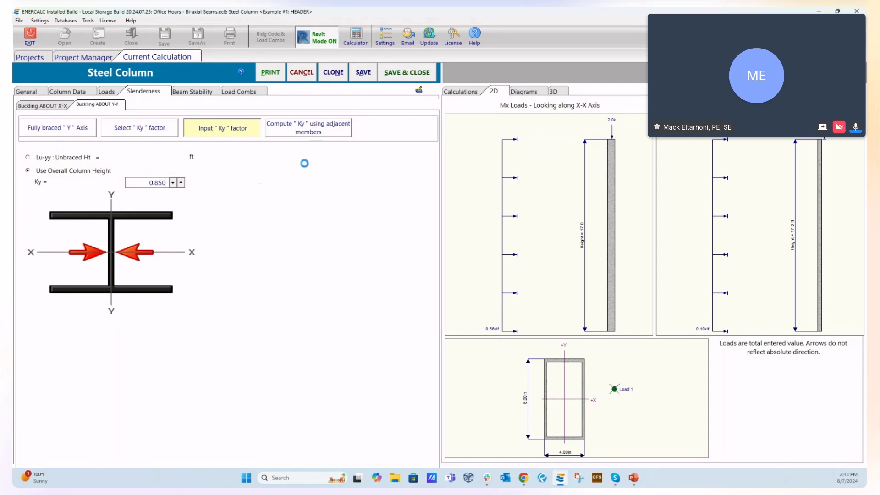
left_click(296, 125)
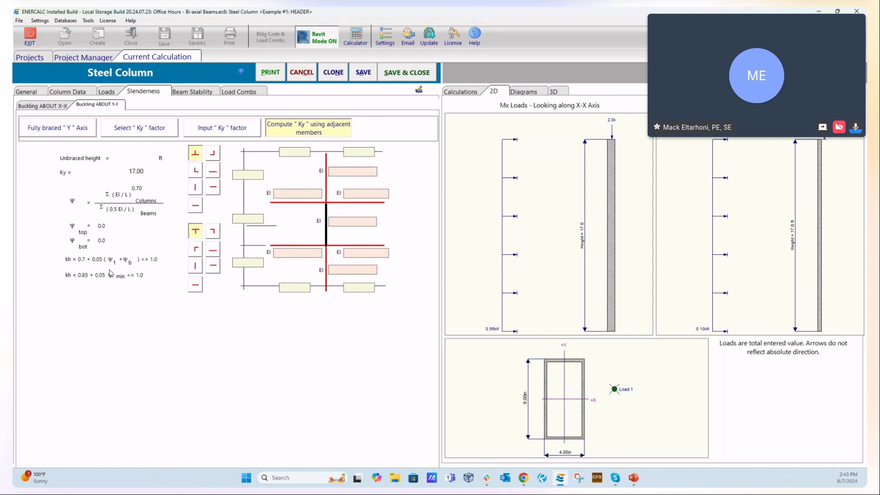
left_click(132, 126)
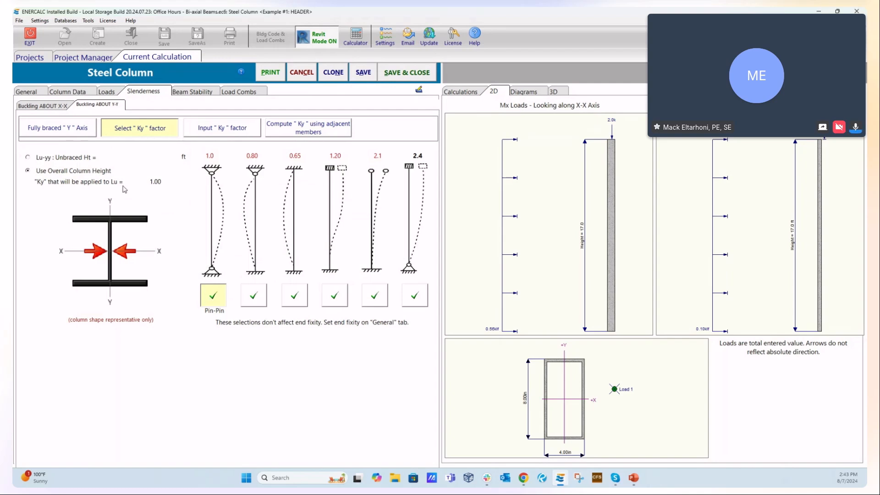
- Review the slenderness settings for X-X and Y-Y buckling and the beam stability settings for X-X flexure
left_click(51, 107)
left_click(90, 106)
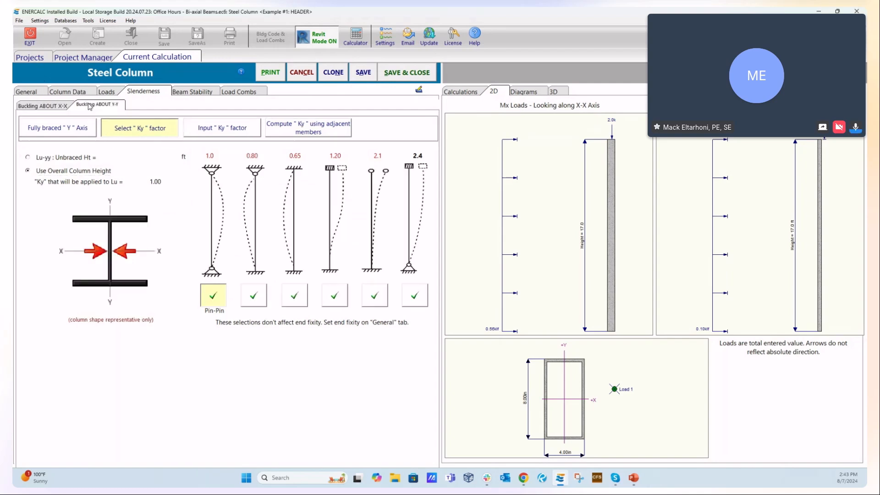
left_click(196, 93)
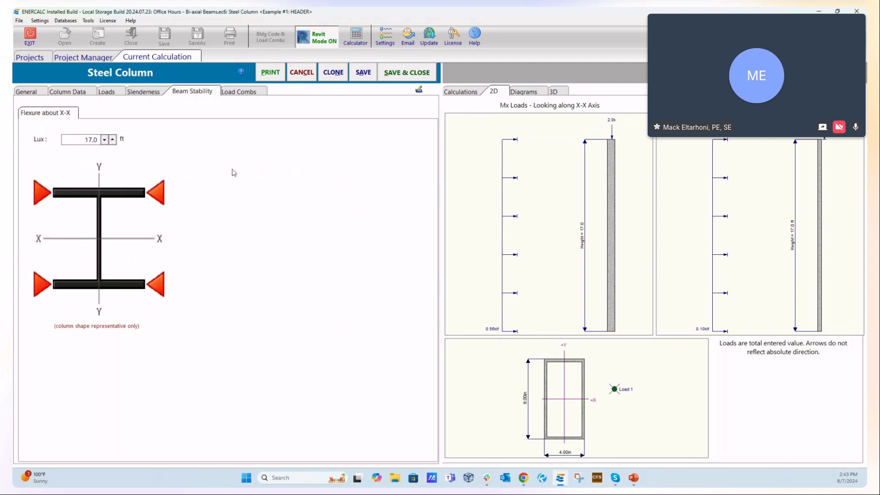
- Examine the ASTM steel designations offered for rectangular HSS, pipe and round HSS sections in the Fy selection, and cancel it
left_click(245, 94)
left_click(39, 93)
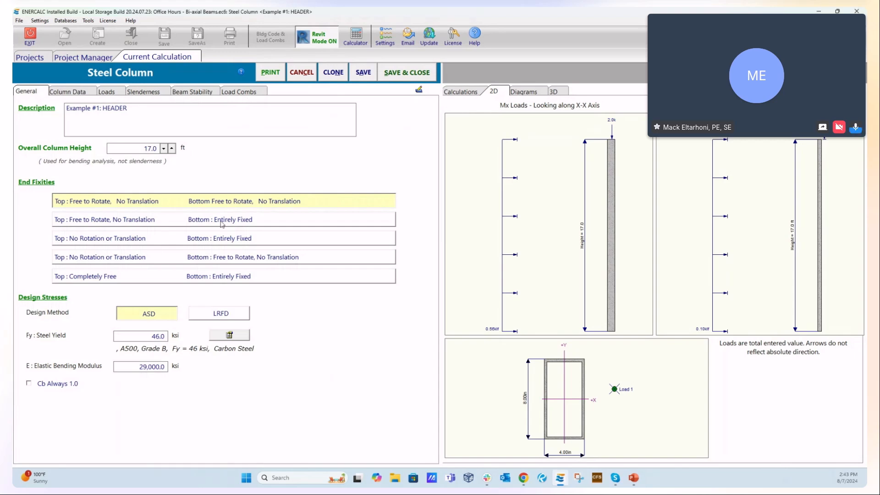
mouse_move(341, 256)
left_click(239, 337)
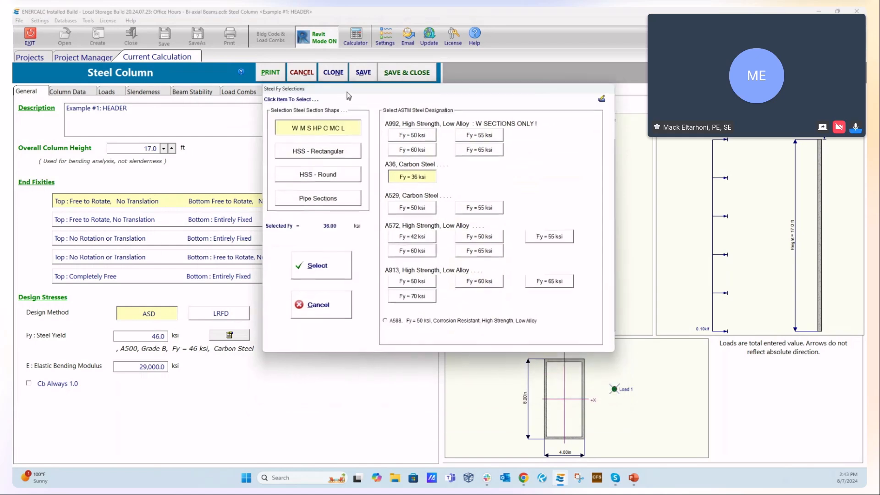
left_click(314, 150)
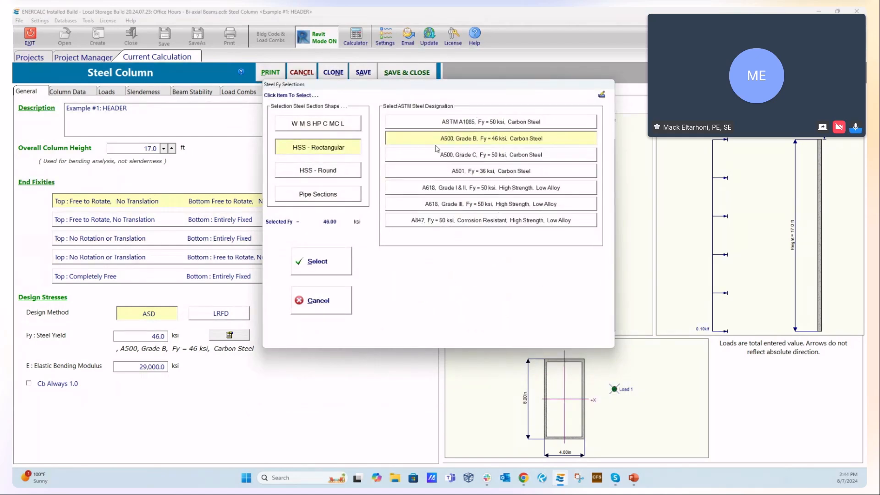
left_click(341, 170)
left_click(336, 192)
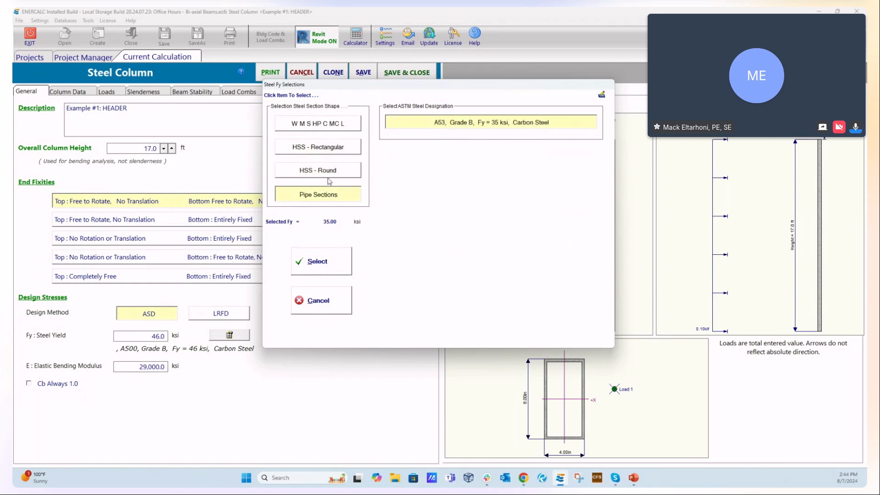
left_click(333, 176)
left_click(301, 147)
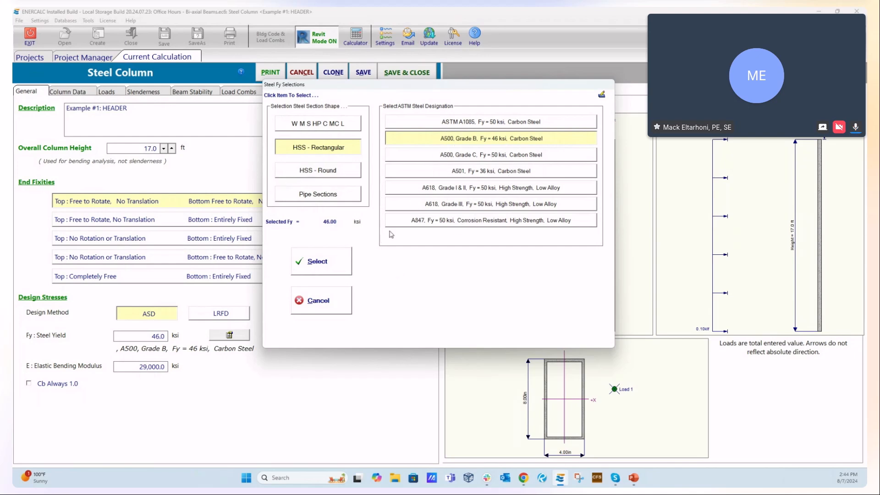
left_click(321, 300)
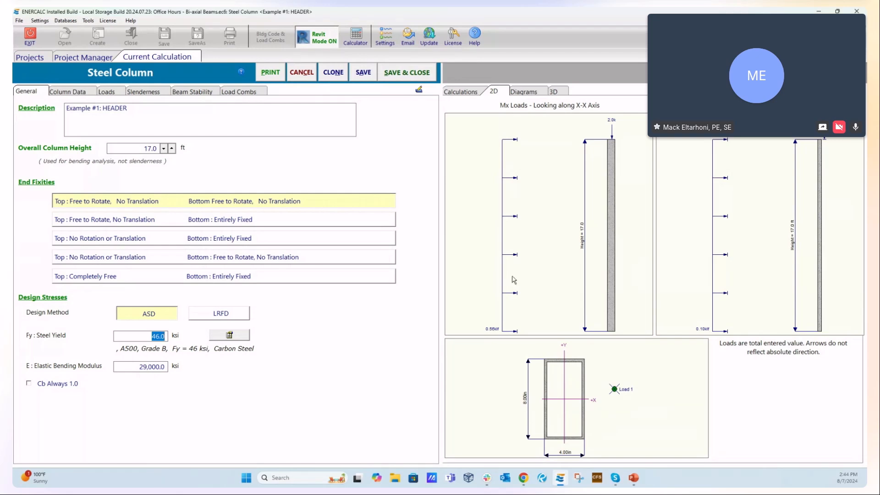
- Review the column's general settings and the section data of the HSS8x4x1/4 member
left_click(73, 91)
left_click(27, 92)
left_click(64, 93)
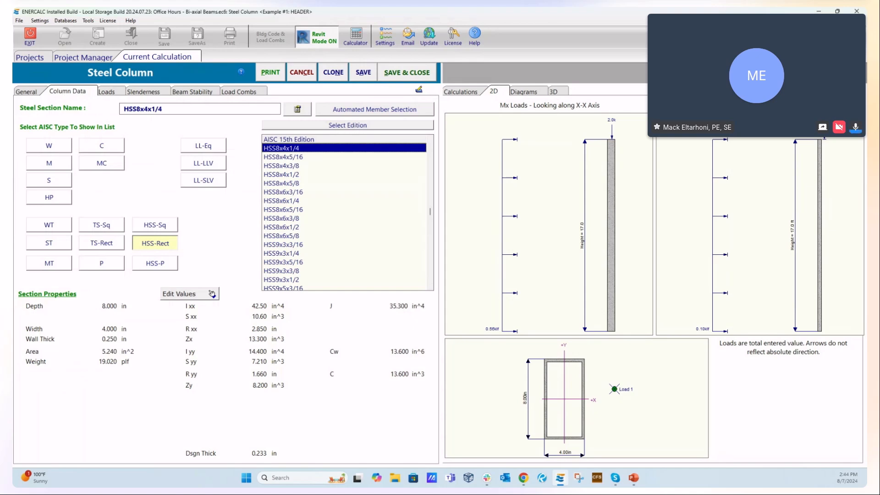
- Switch to the PowerPoint presentation and advance to the Live Q&A (Open Forum) slide
key("alt+Tab")
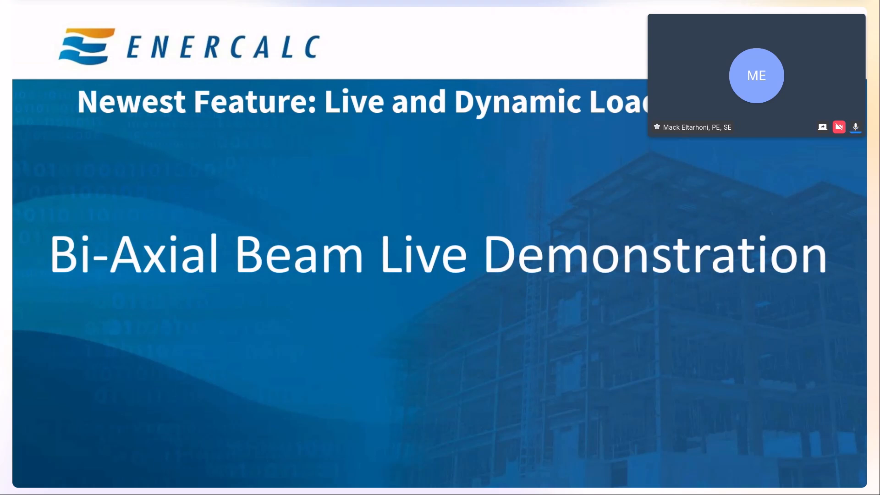
key("Right")
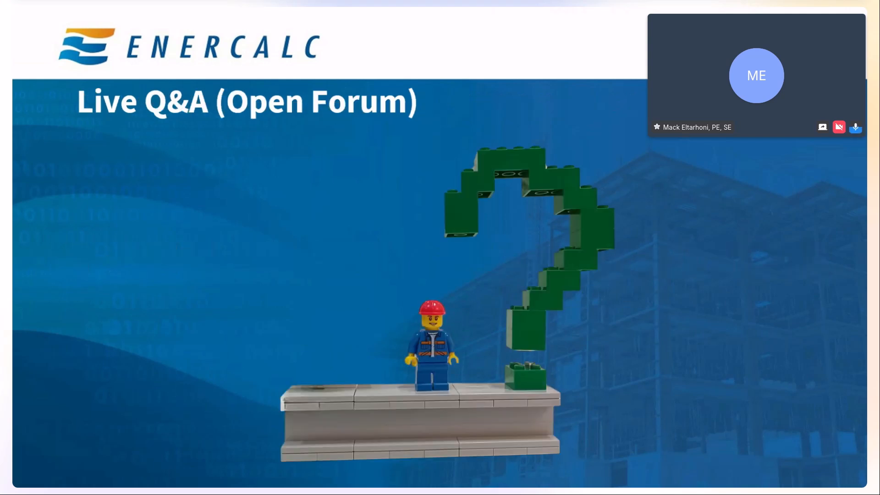
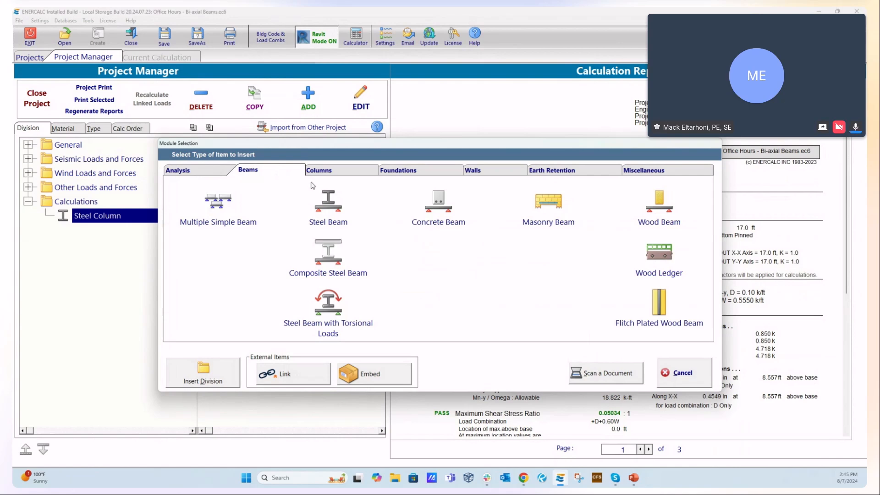
- Add a Steel Beam calculation and show its linked loads options for reactions from columns
left_click(333, 206)
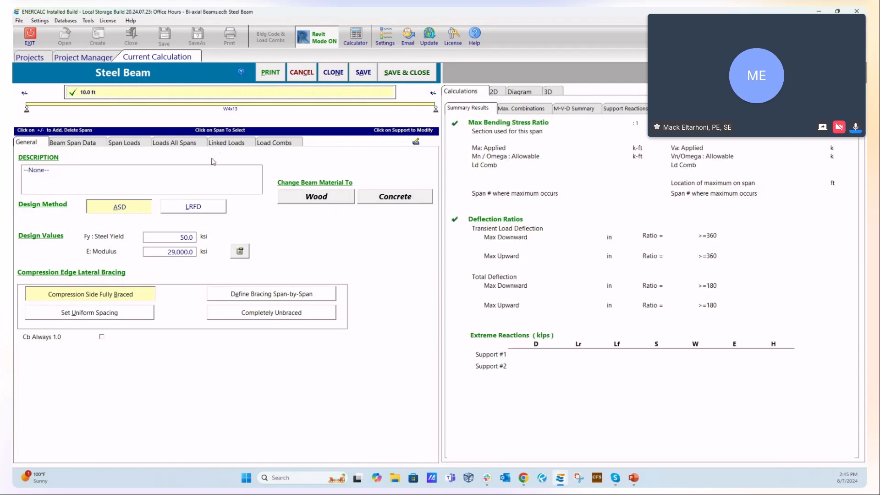
left_click(226, 144)
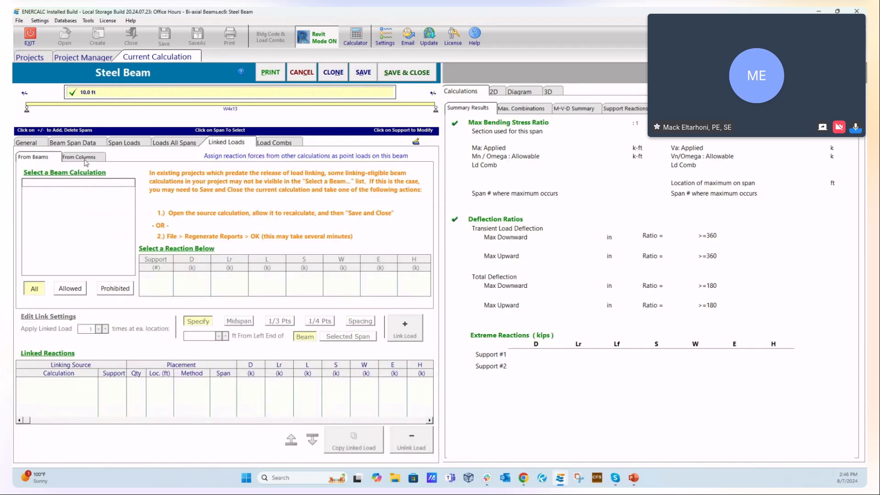
left_click(77, 157)
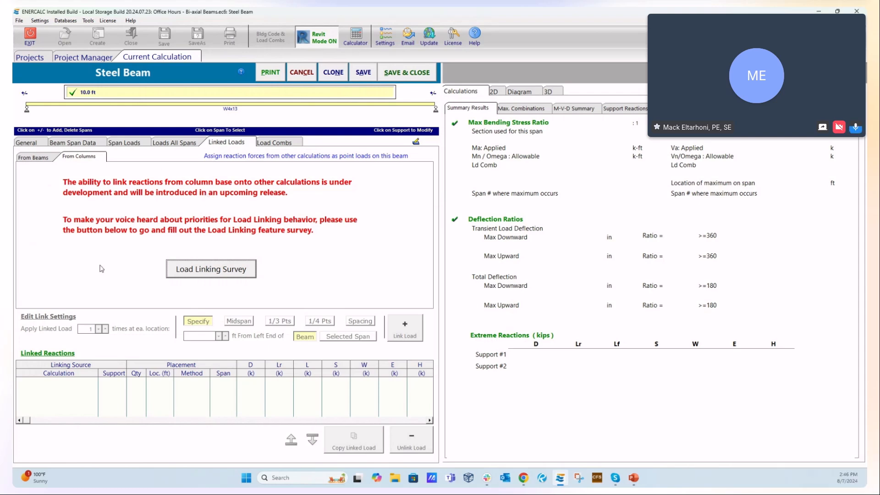
- Look through the source modules offered in the online Load Linking Survey, and cancel the new steel beam calculation
left_click(205, 271)
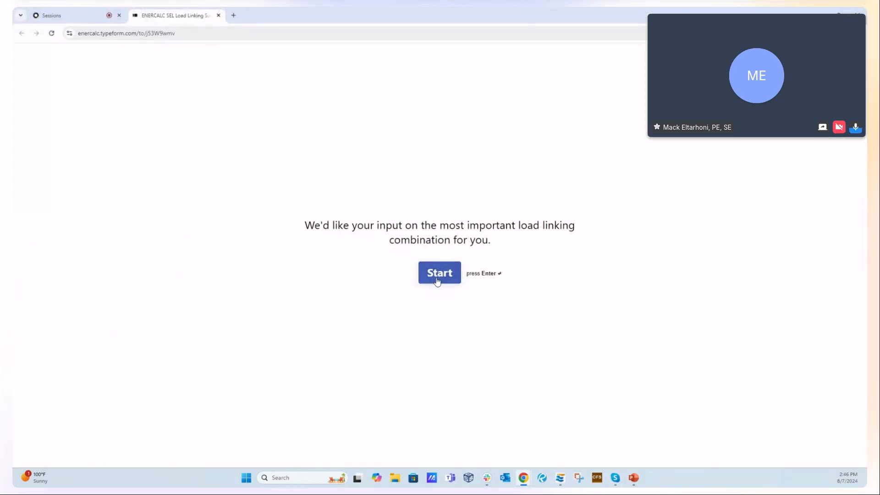
left_click(437, 274)
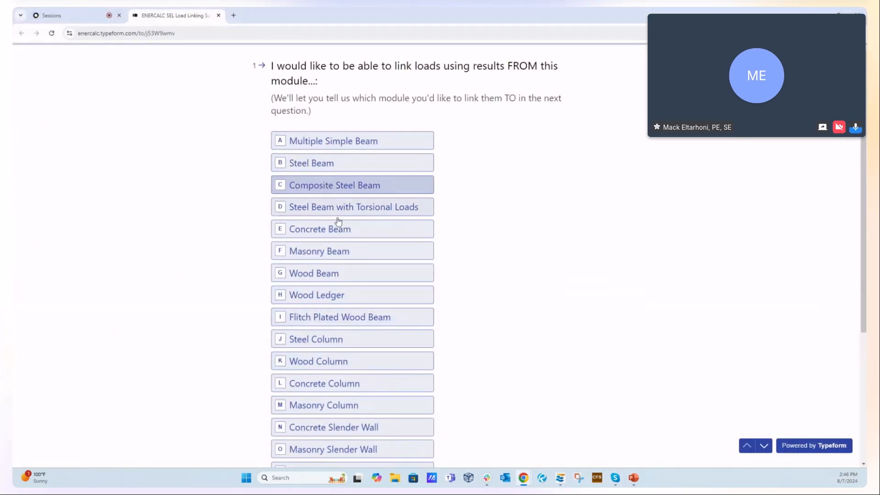
scroll(449, 219, "down", 4)
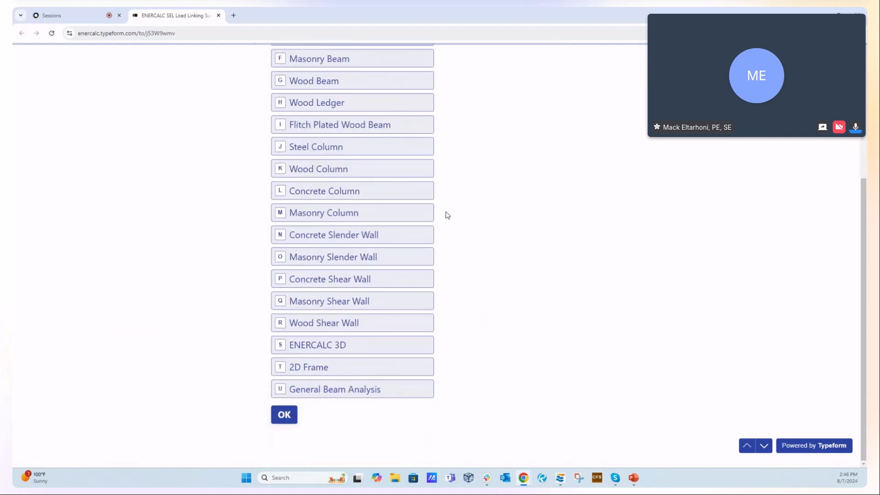
scroll(447, 216, "up", 4)
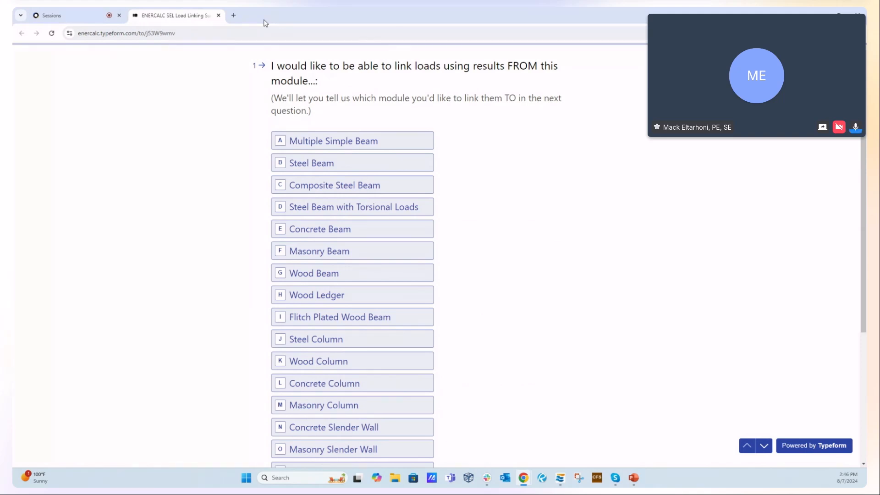
left_click_drag(267, 21, 865, 229)
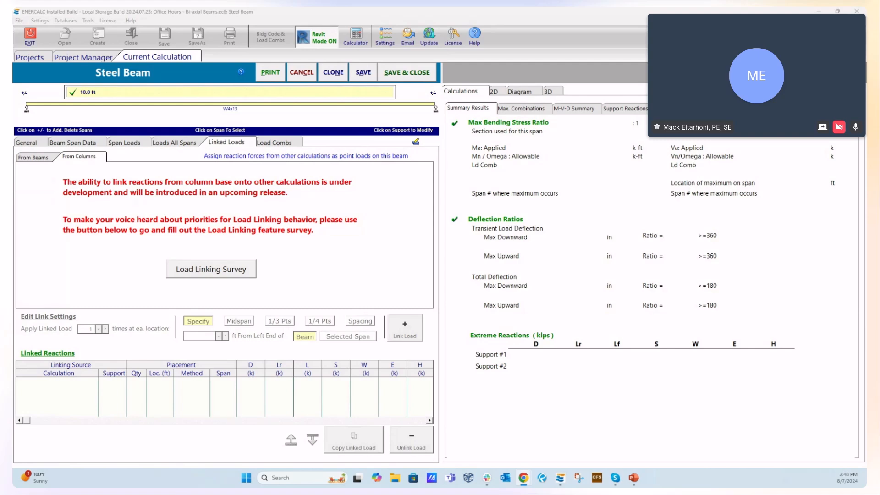
left_click(305, 74)
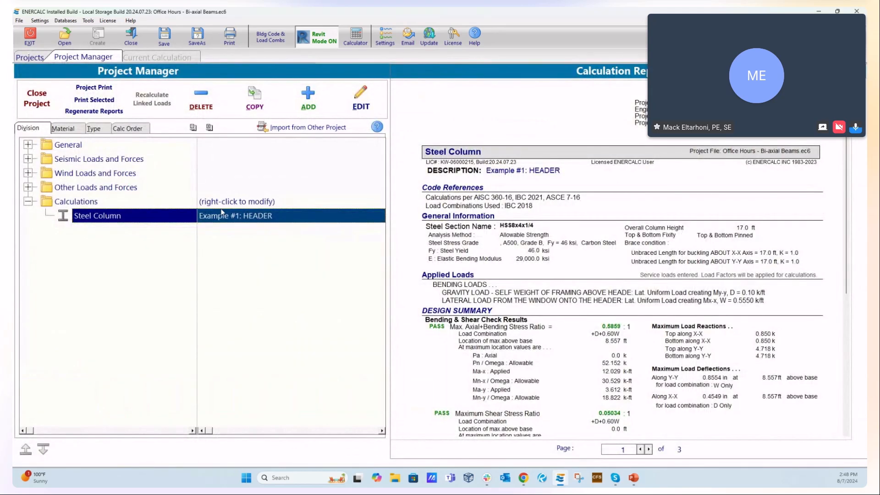
- Reopen the Example #1: HEADER steel column and review its section data, 2D load and section sketches, and beam stability settings
double_click(227, 217)
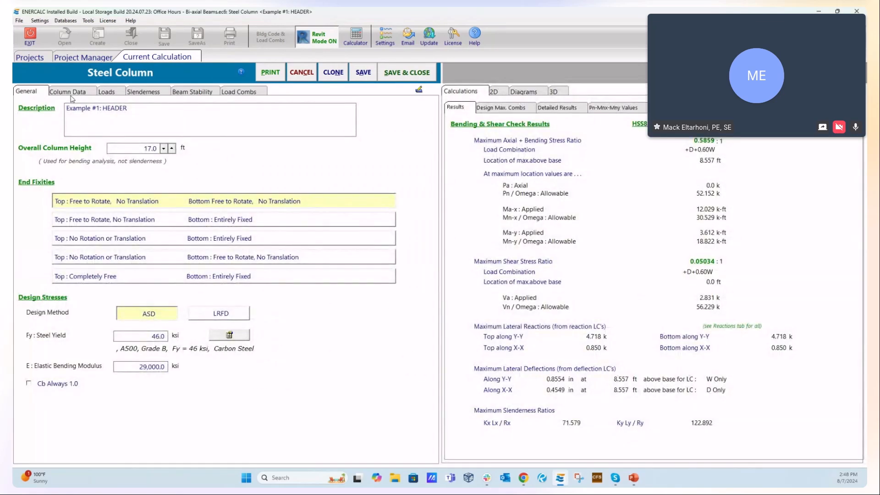
left_click(70, 93)
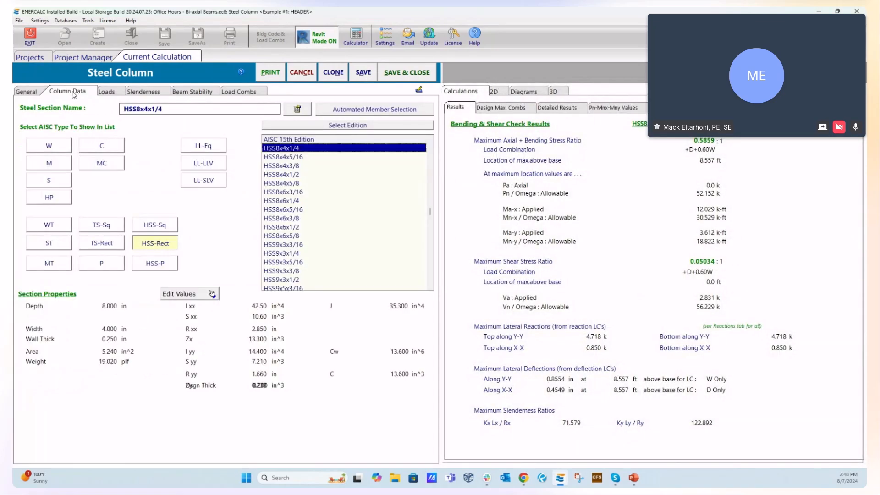
left_click(494, 92)
left_click(193, 91)
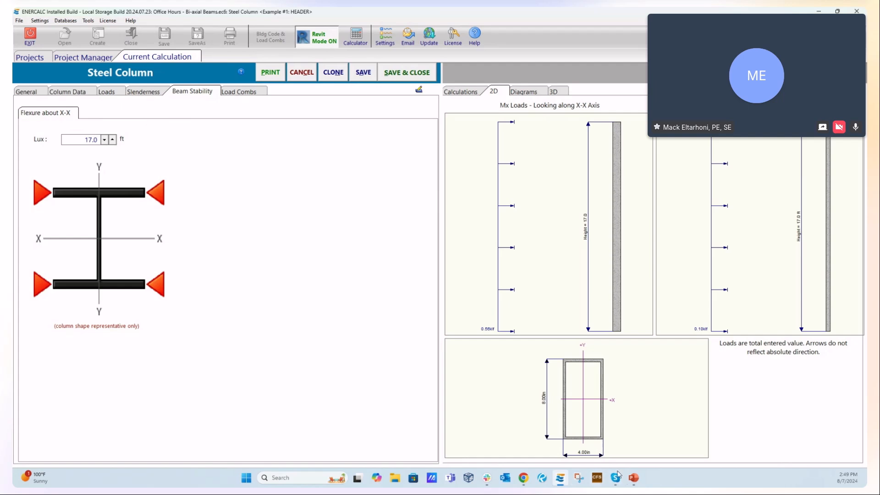
- Switch to the PowerPoint editing window of the Bi-Axial Beams presentation and look through its slide thumbnails
mouse_move(636, 477)
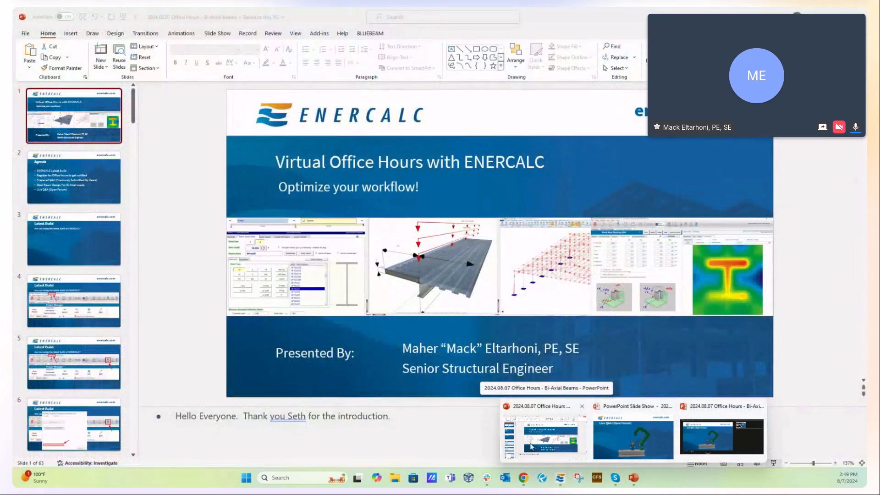
left_click(544, 436)
scroll(100, 300, "down", 8)
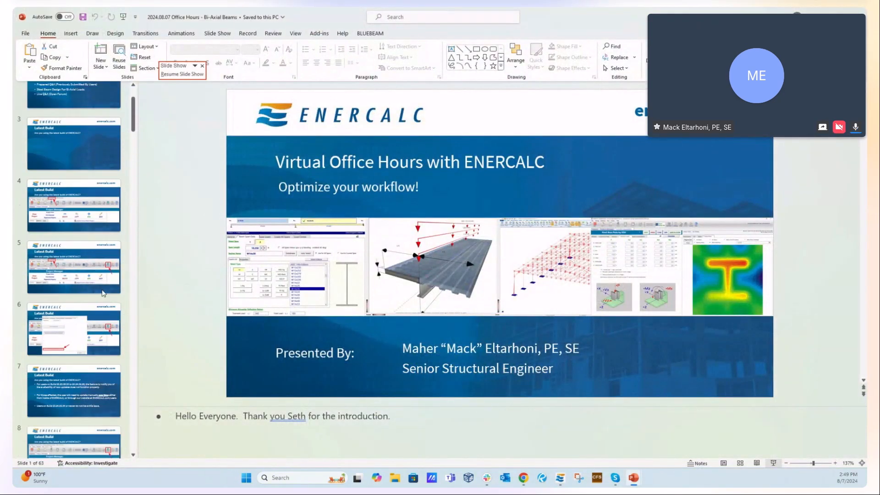
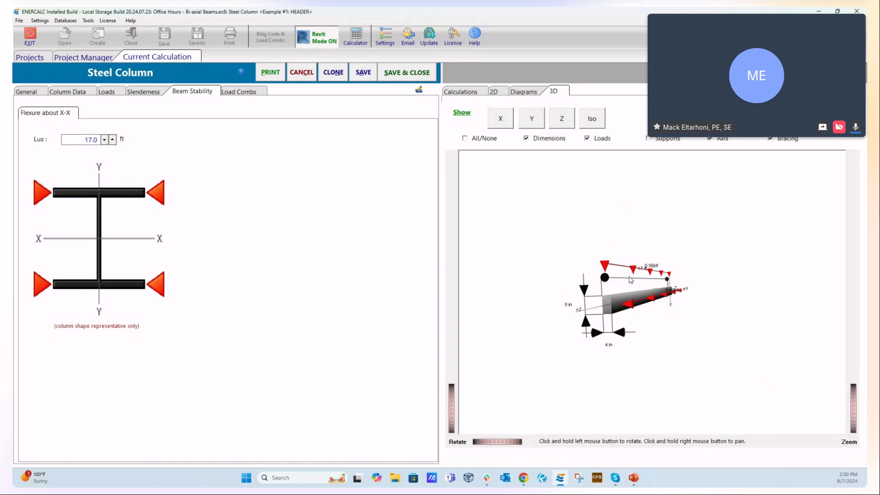
- Examine the header's 3D load arrows against the direction and values of its gravity and wind lateral loads
left_click_drag(614, 242, 530, 353)
mouse_move(639, 377)
left_mouse_down()
mouse_move(589, 212)
mouse_move(597, 230)
mouse_move(521, 330)
mouse_move(552, 367)
mouse_move(591, 371)
mouse_move(604, 305)
mouse_move(615, 367)
mouse_move(683, 378)
mouse_move(688, 324)
mouse_move(695, 342)
mouse_move(627, 377)
left_mouse_up()
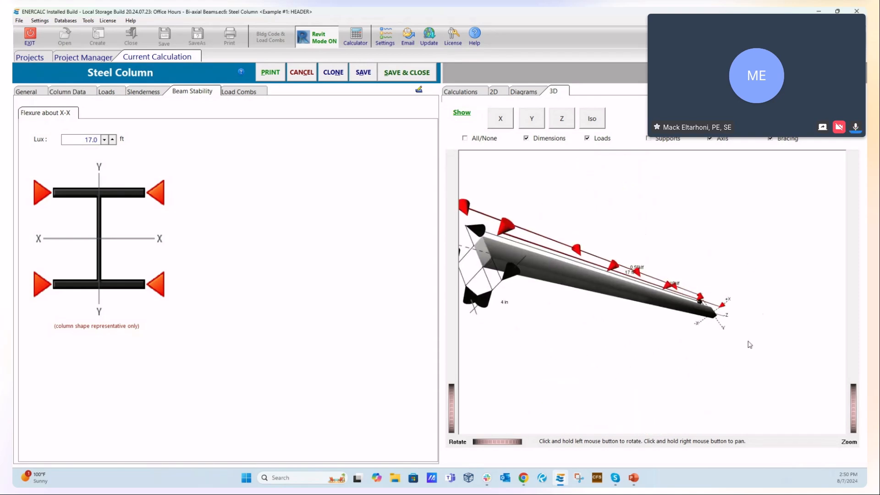
left_click_drag(740, 390, 613, 192)
left_click_drag(708, 329, 693, 265)
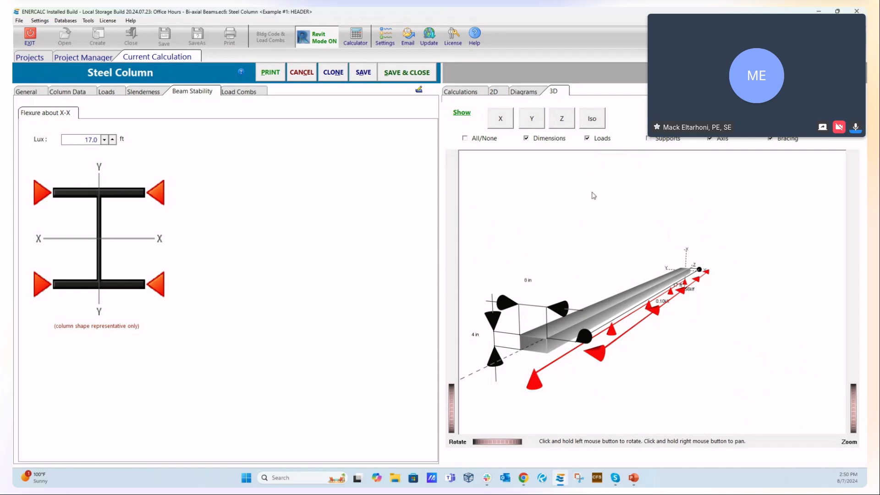
left_click(111, 93)
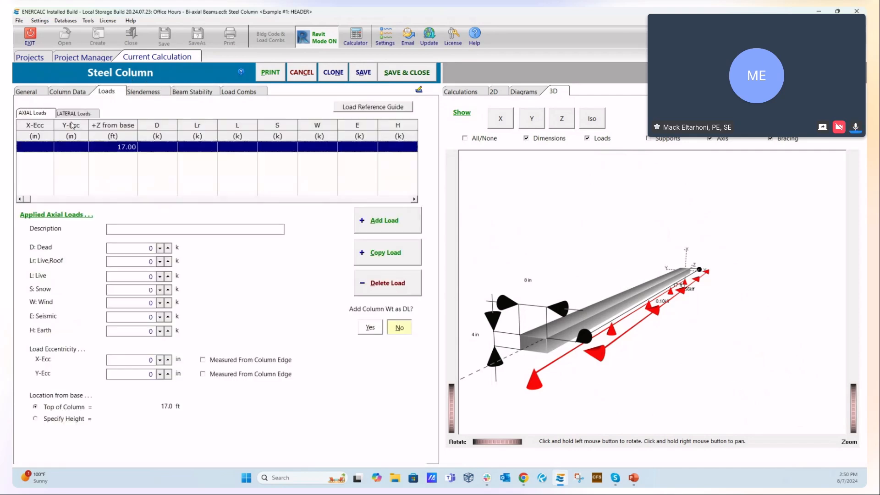
left_click(89, 115)
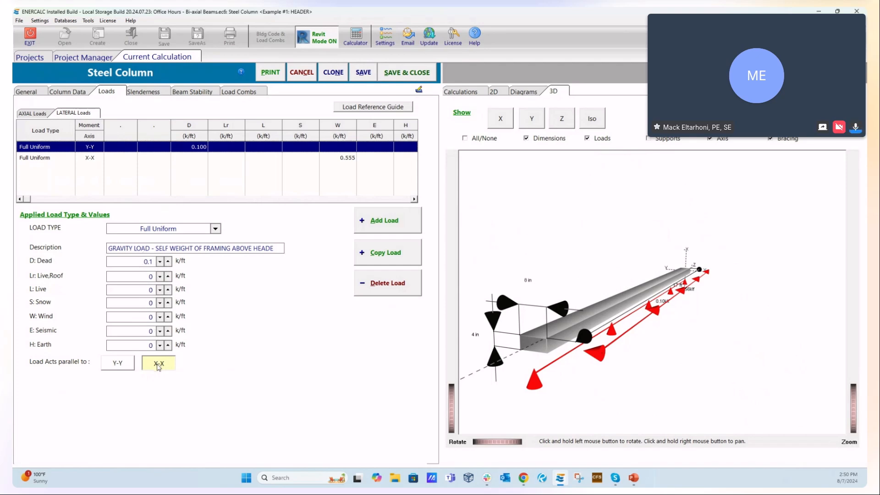
scroll(659, 267, "up", 2)
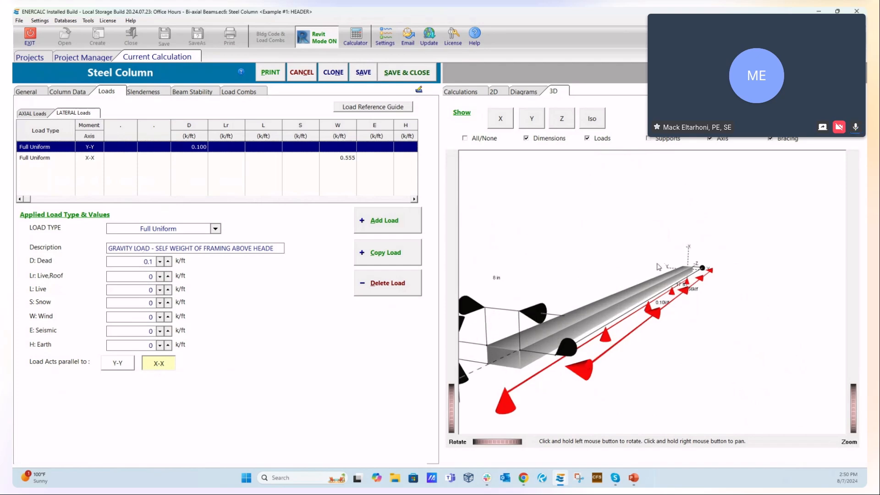
scroll(682, 257, "down", 1)
left_click(90, 161)
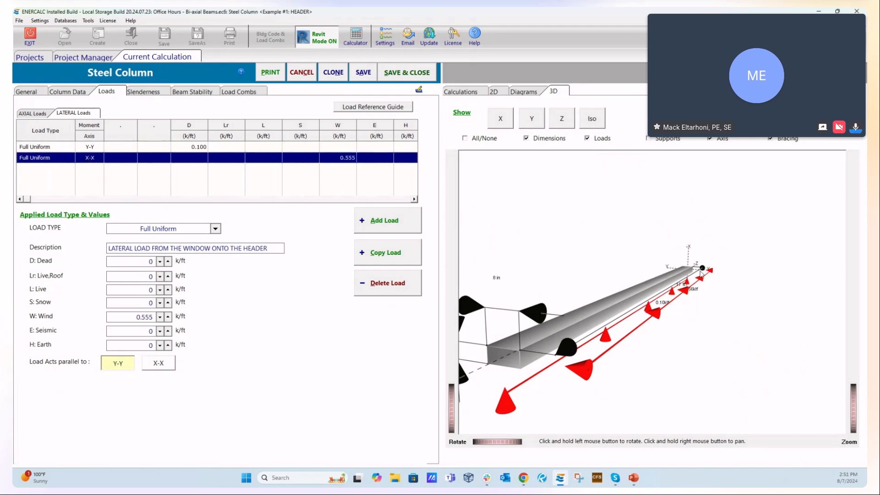
left_click_drag(126, 317, 184, 318)
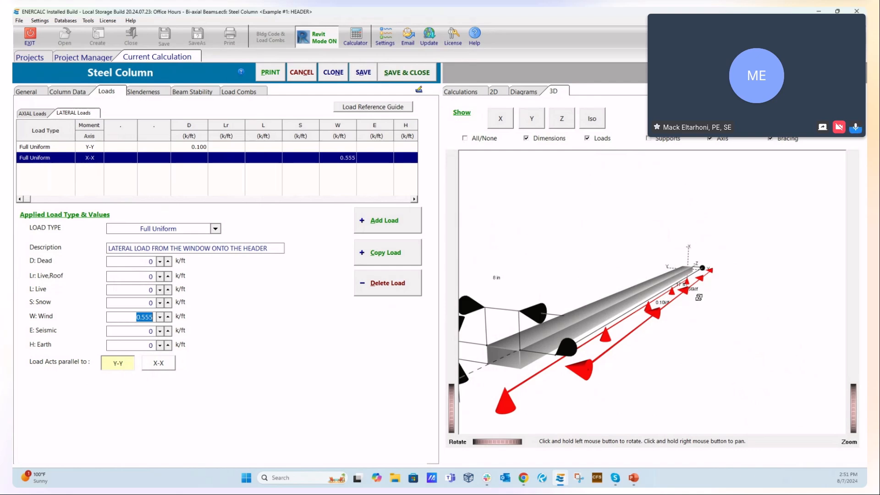
left_click_drag(711, 341, 716, 338)
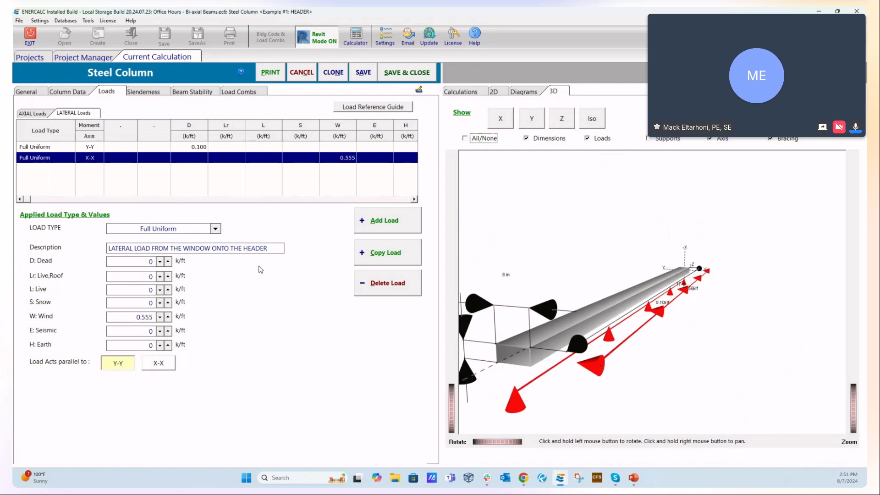
left_click(57, 150)
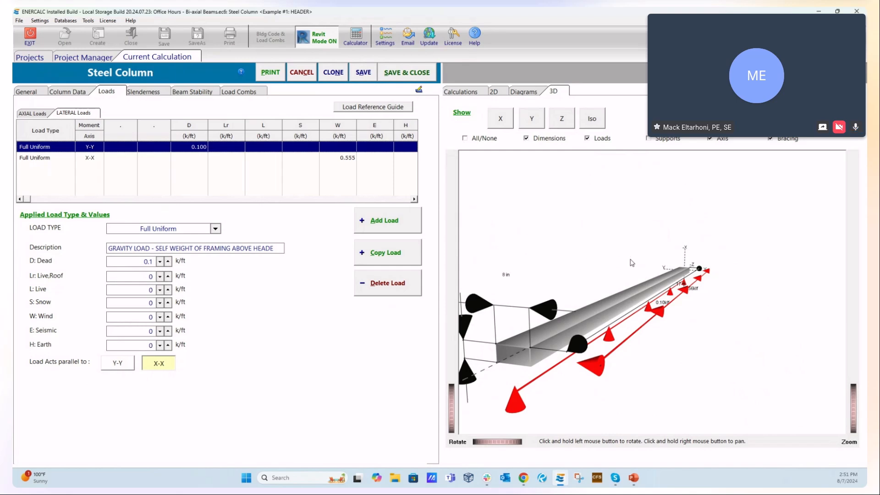
- Compare the header's 2D and 3D load views with its section data and loads, and close the column without saving
left_click(498, 92)
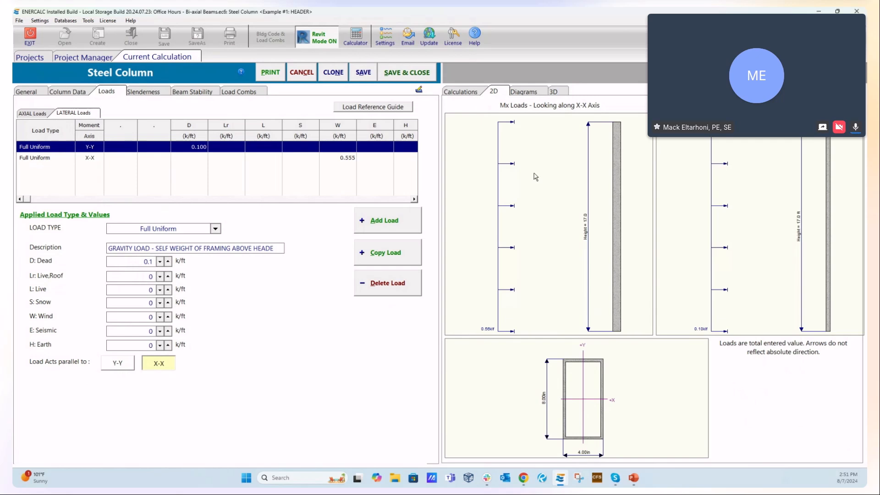
left_click(553, 91)
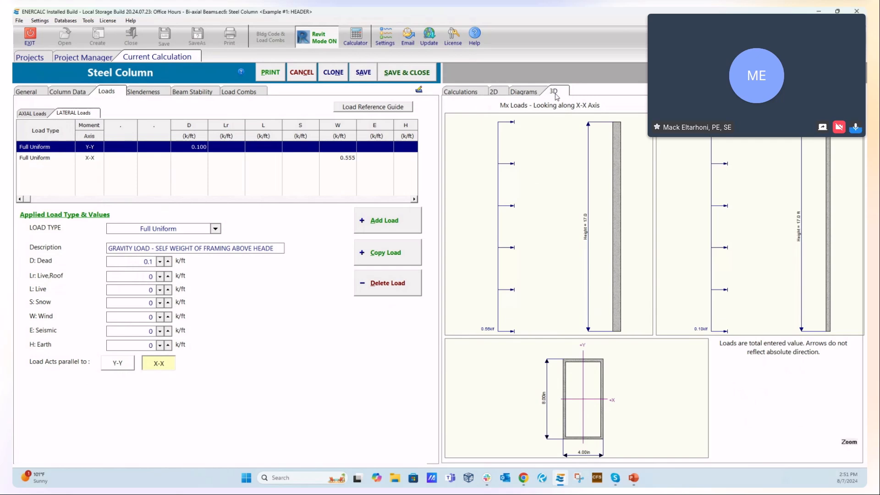
left_click_drag(665, 365, 683, 294)
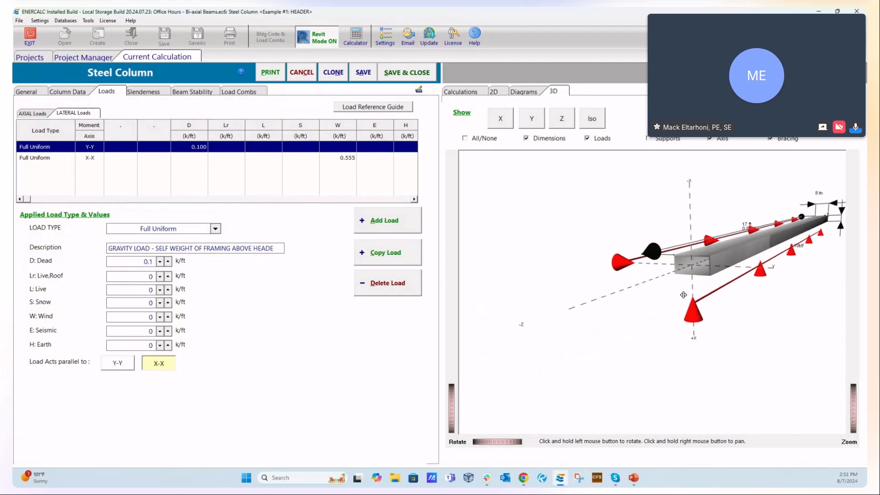
left_click(500, 443)
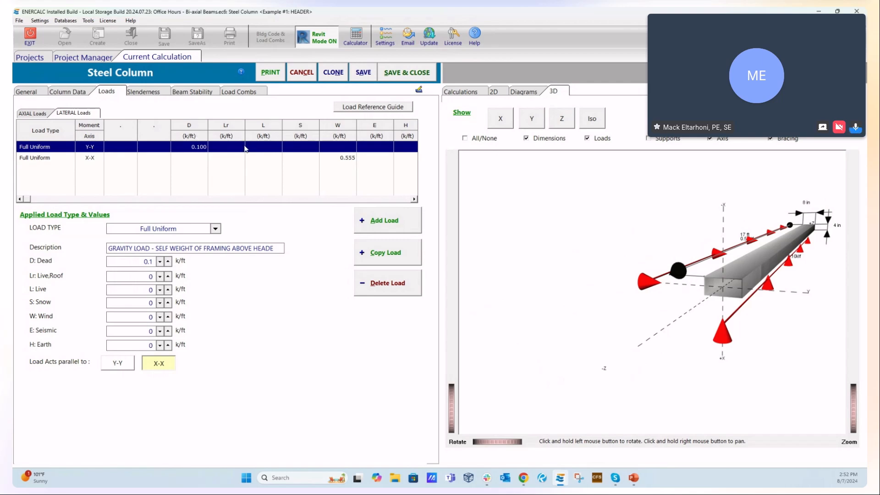
left_click(69, 92)
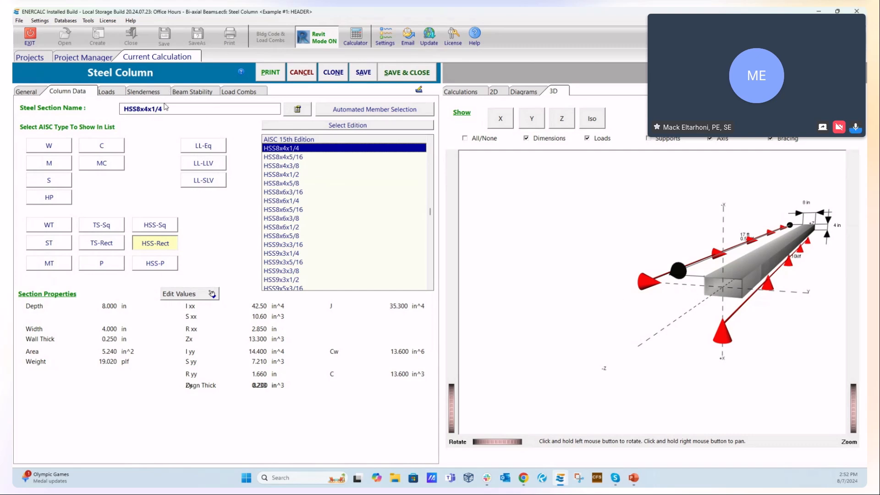
left_click(107, 93)
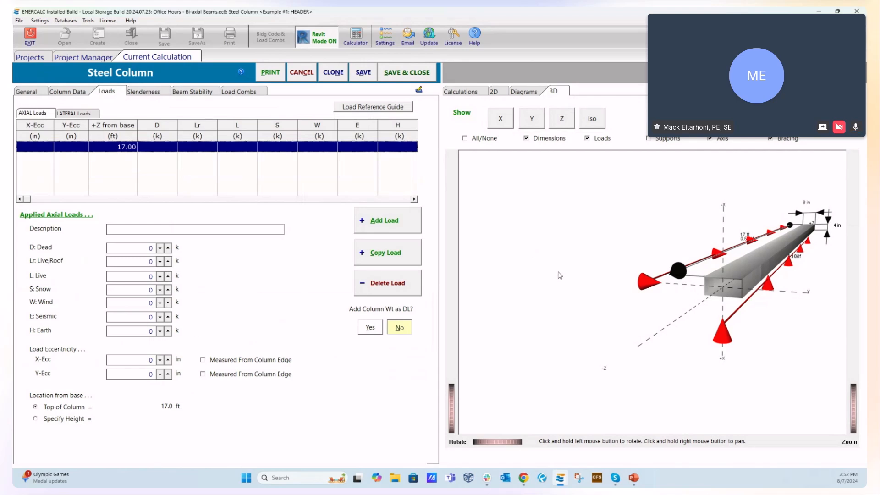
left_click(310, 76)
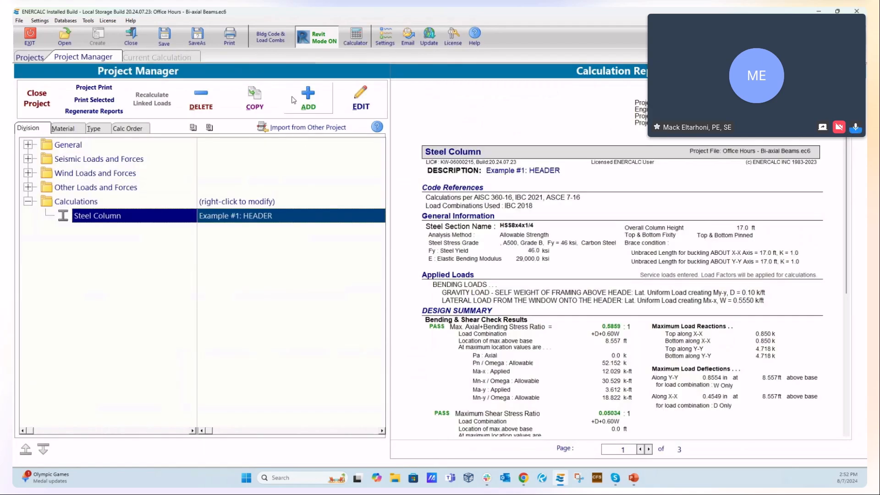
- Try minor axis (y-y) bending for all spans in a new Steel Beam calculation, and cancel that calculation
left_click(308, 97)
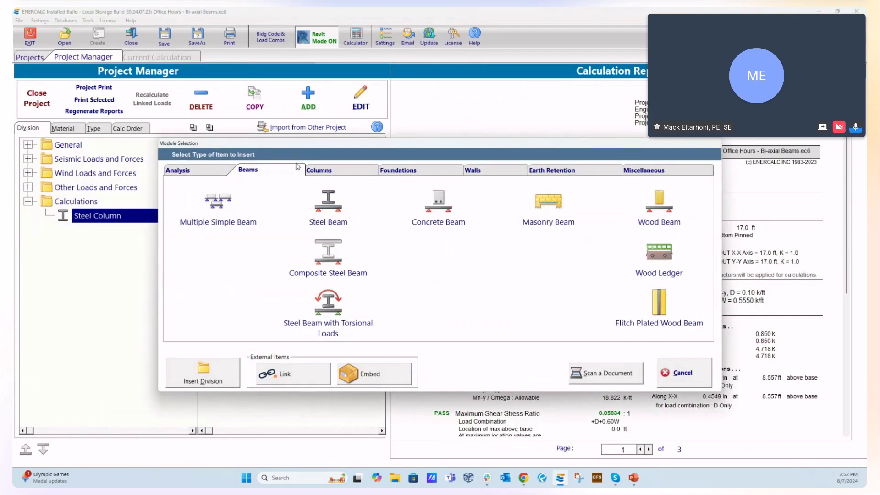
left_click(334, 209)
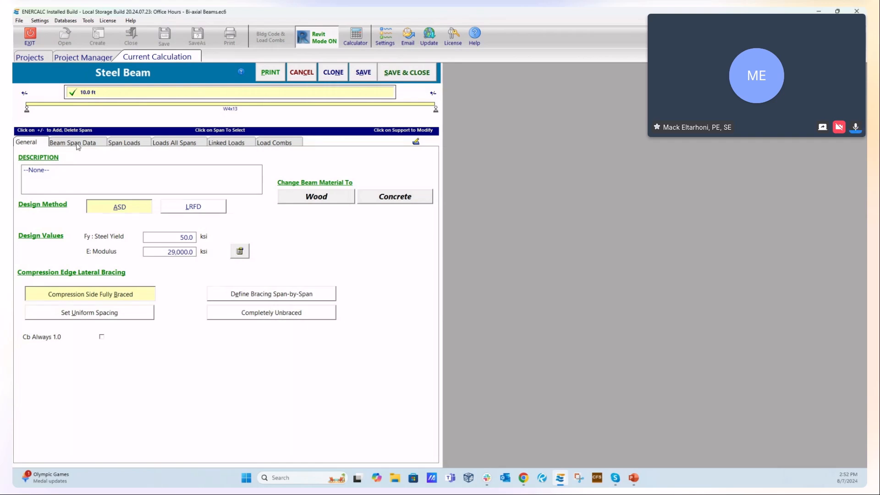
left_click(78, 145)
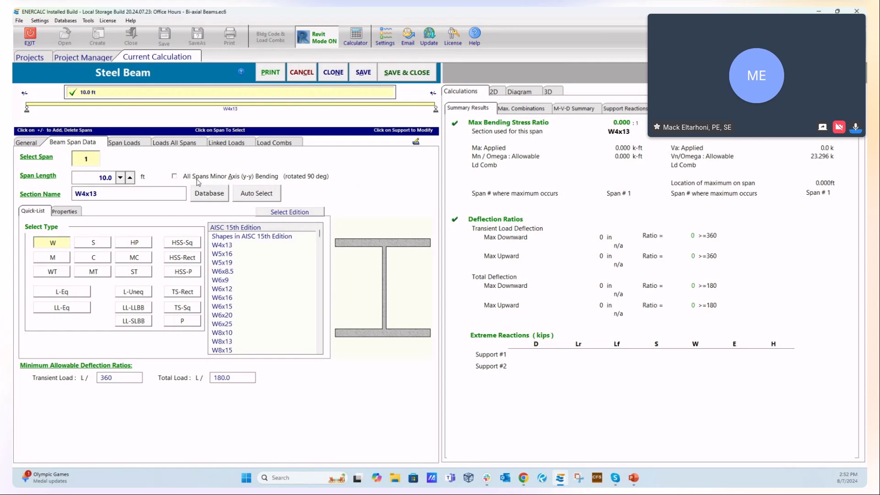
left_click(494, 94)
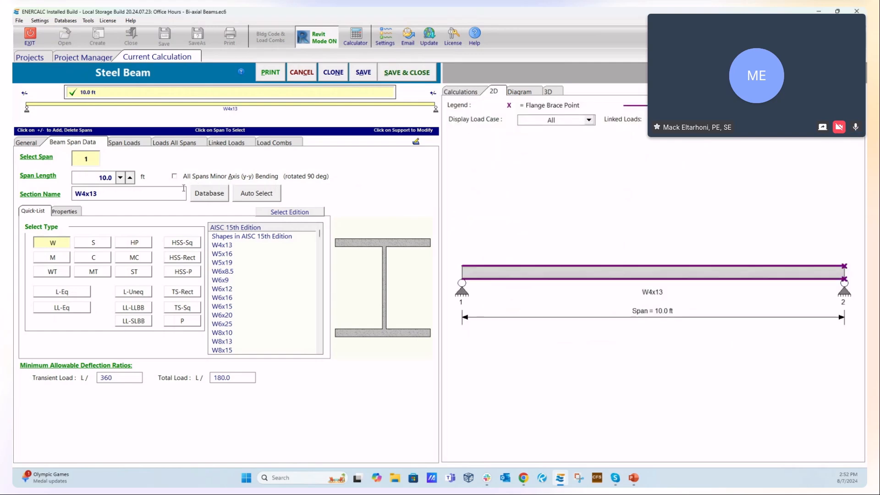
left_click(470, 92)
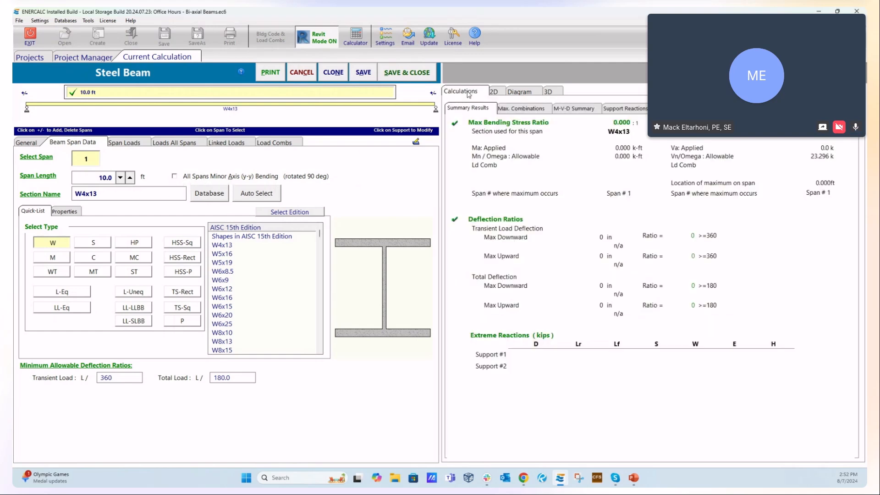
left_click(178, 178)
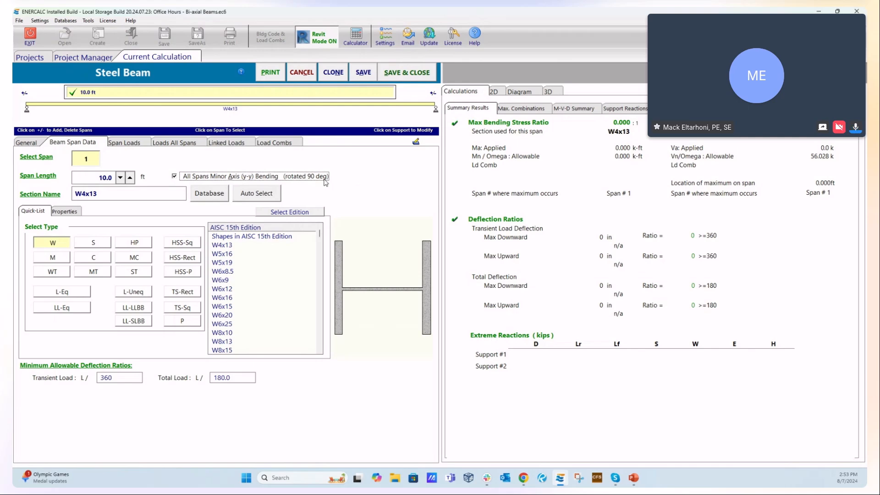
left_click(306, 75)
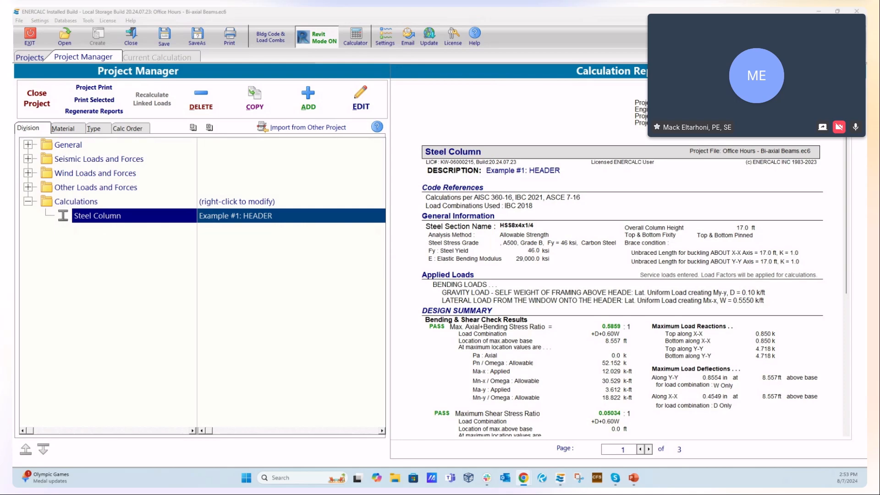
- Reopen the Example #1: HEADER column, set its Rho value (or Omega) to 2.0, and check the seismic load combinations
double_click(213, 216)
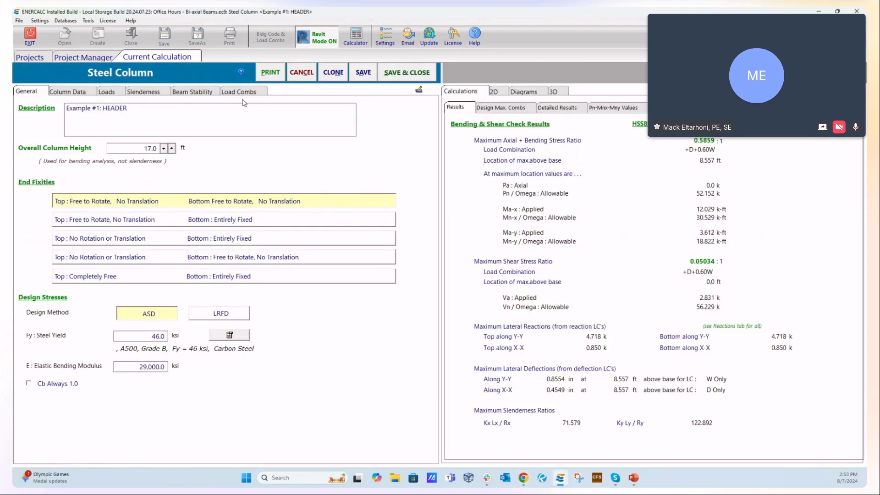
left_click(240, 92)
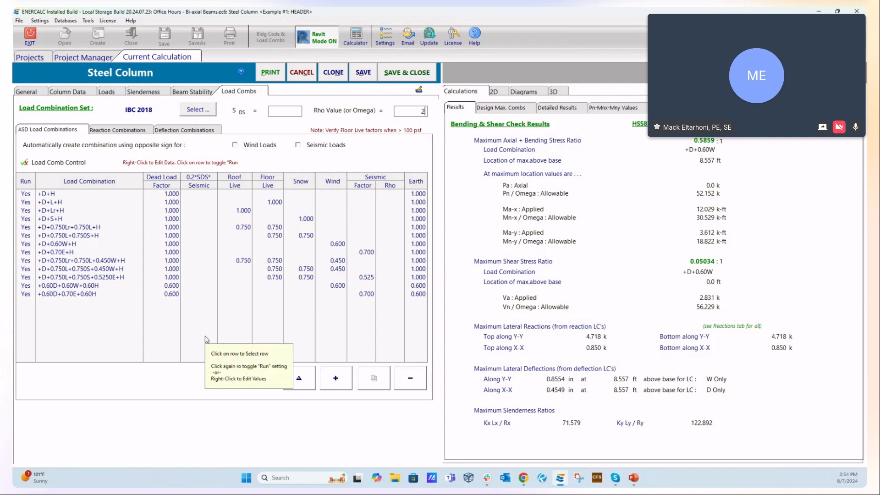
key("Tab")
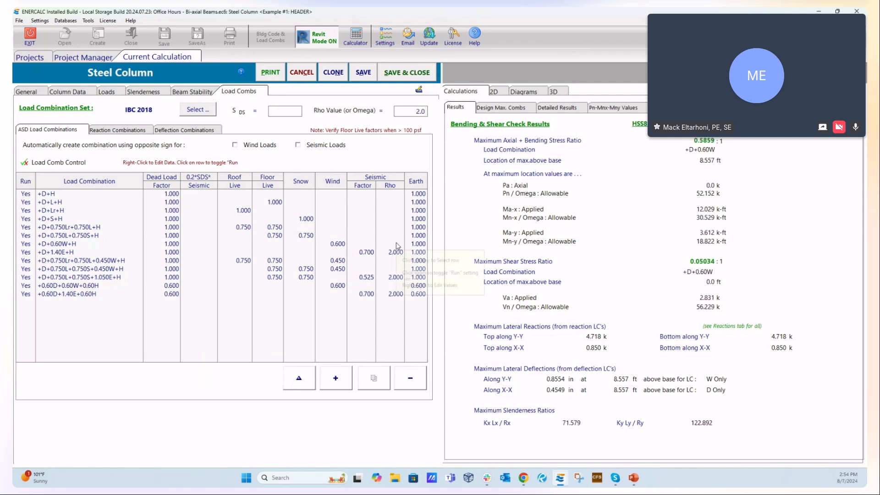
left_click(430, 111)
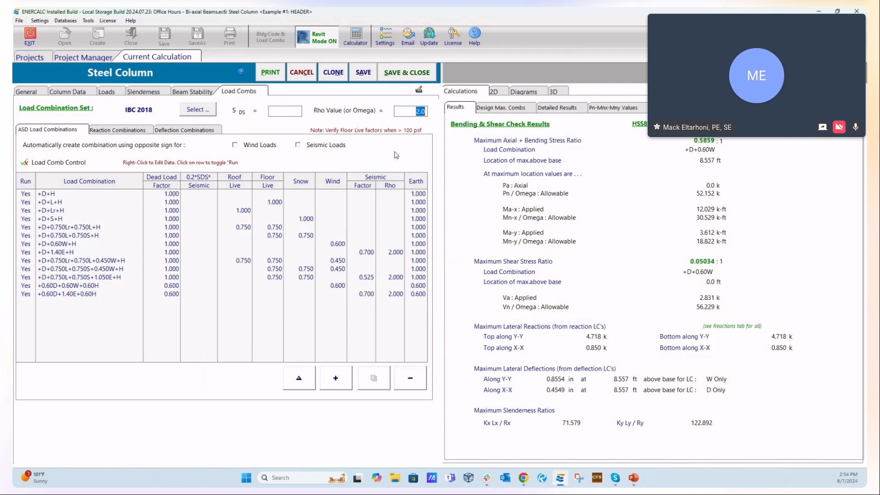
left_click(396, 254)
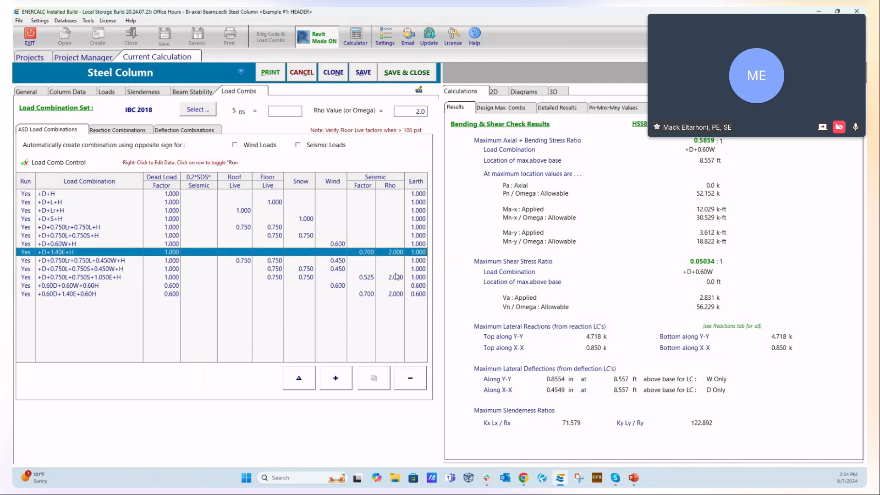
left_click(396, 278)
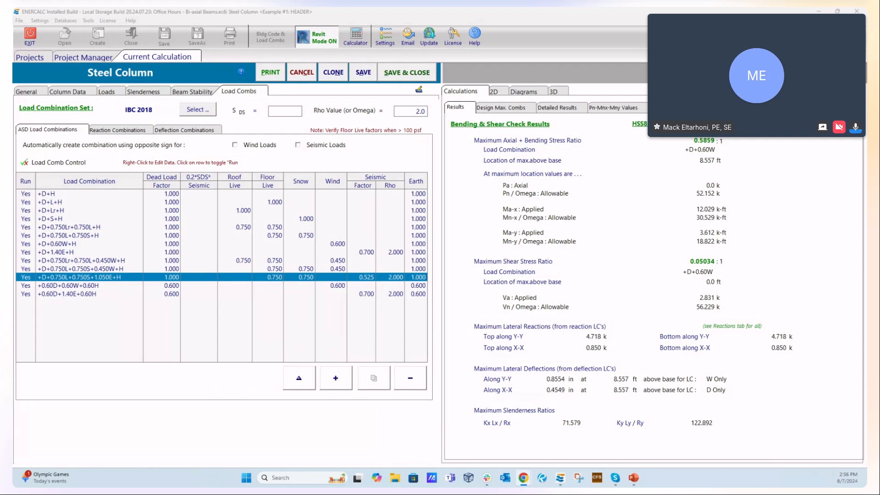
- Switch to the PowerPoint editing window, look at the Example #1 header slide, and return to ENERCALC
mouse_move(633, 477)
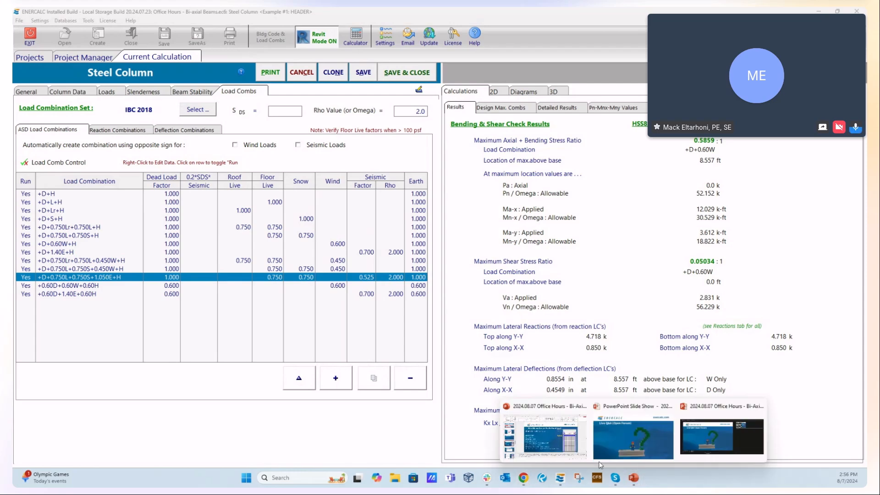
left_click(542, 445)
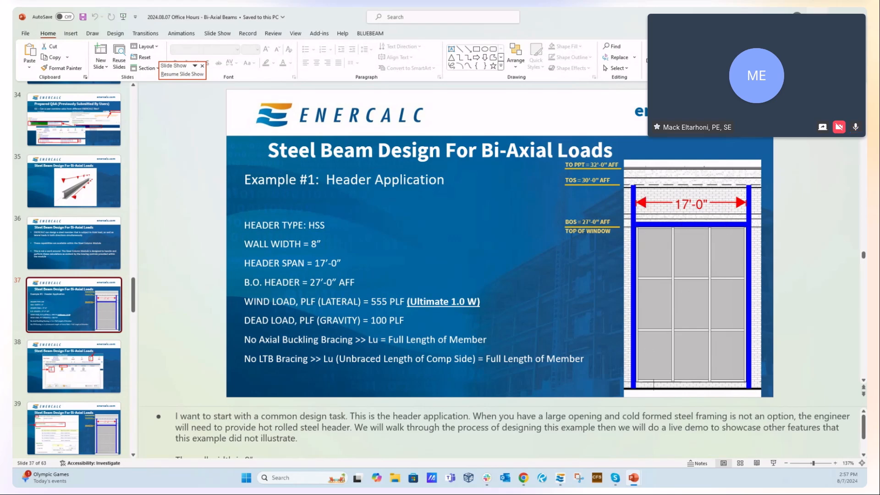
key("alt+Tab")
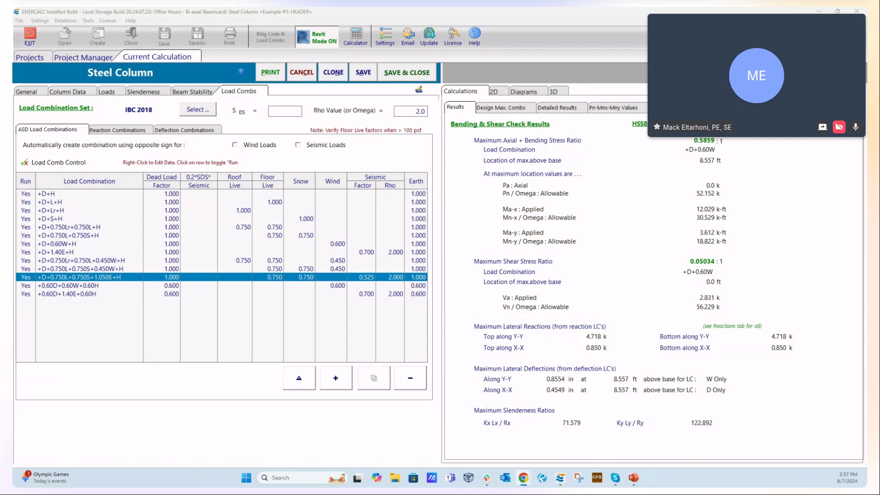
- Try automated member selection for HSS-Rectangular sections with a maximum stress ratio of 1.00 and depth limits of 4.00 to 12.00, and cancel it
left_click(68, 92)
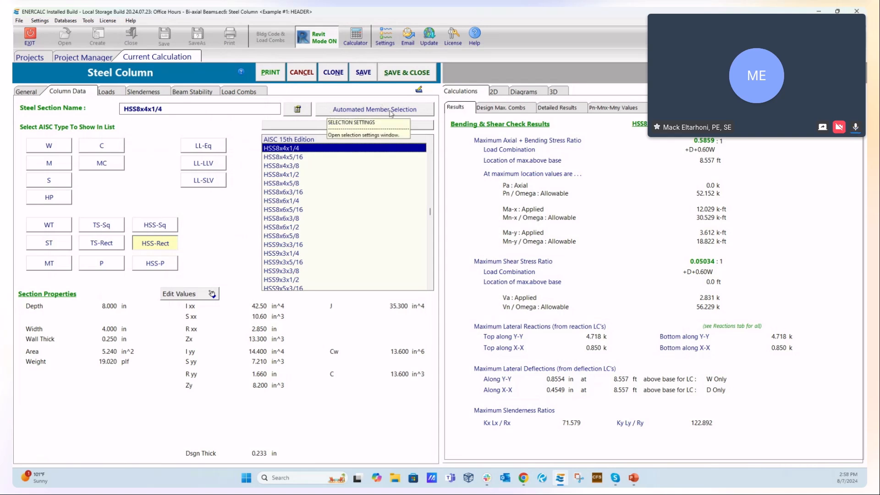
left_click(420, 114)
left_click_drag(401, 179, 349, 146)
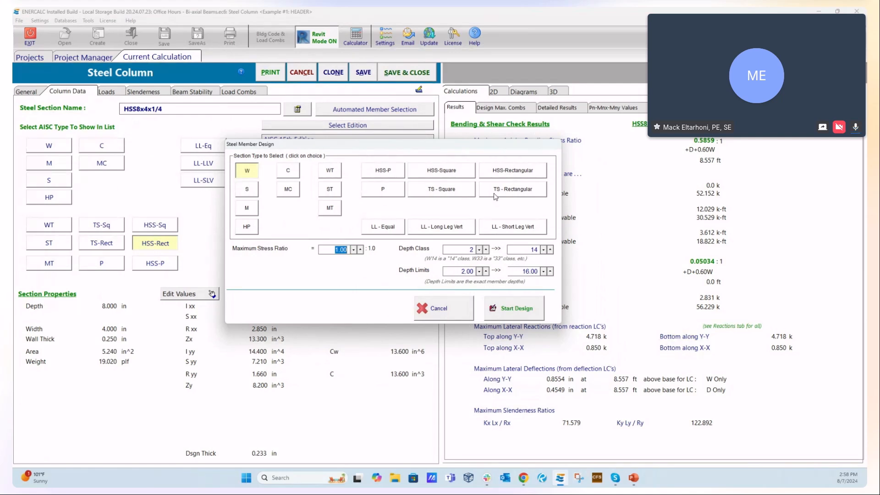
left_click(510, 173)
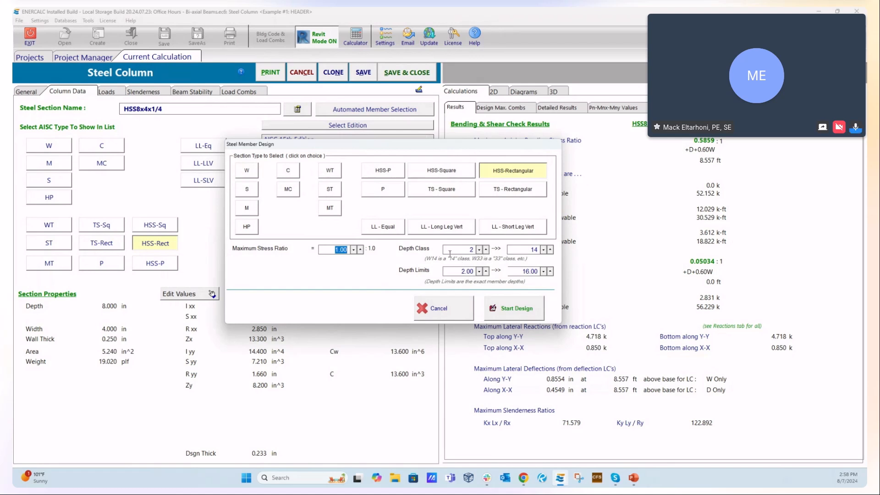
left_click(452, 270)
left_click(523, 271)
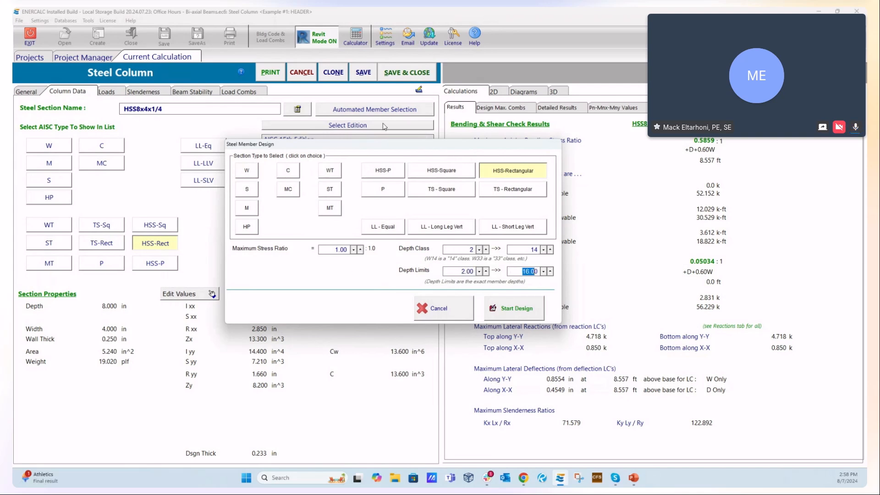
left_click(329, 251)
left_click_drag(329, 250, 347, 250)
left_click(443, 309)
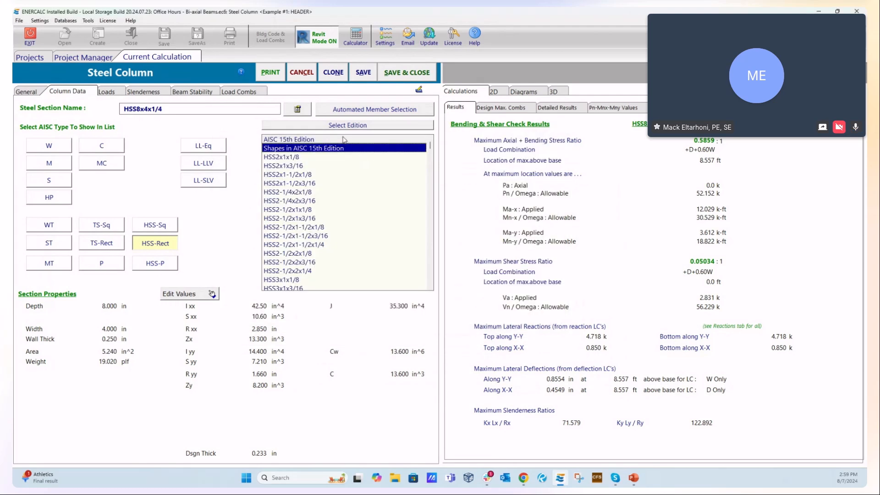
- Run the automated member design for rectangular HSS sections again and close the list of passing sections without selecting one
left_click(339, 112)
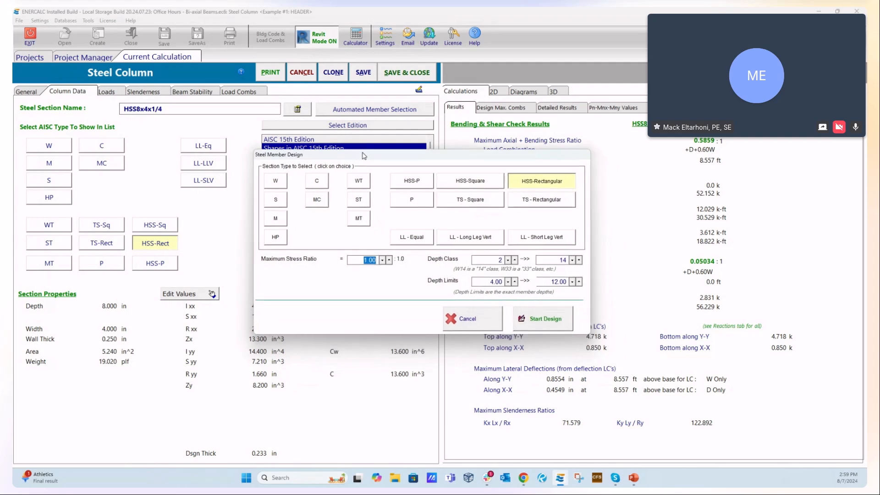
left_click_drag(344, 158, 877, 153)
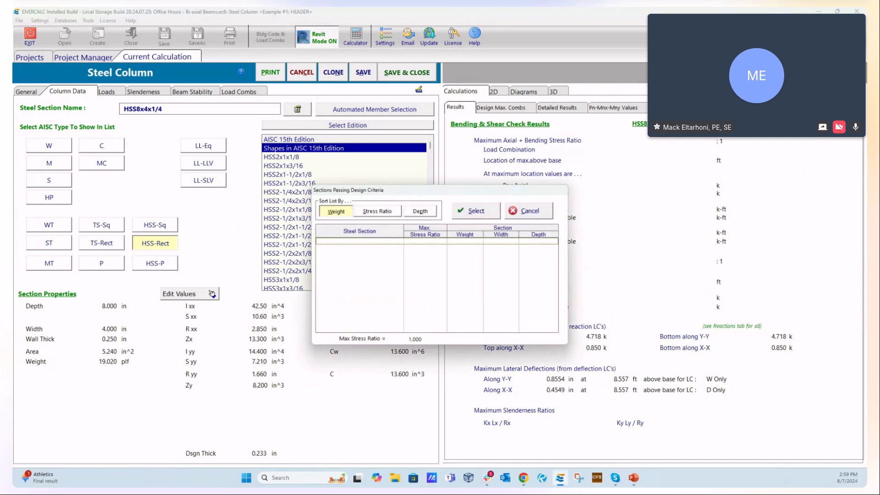
left_click_drag(450, 191, 877, 190)
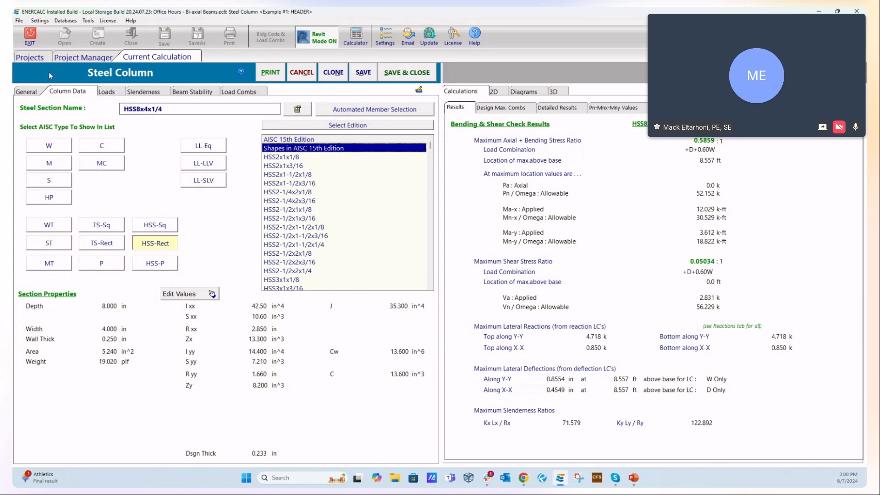
- Review the header's section data, axial loads and lateral loads, including the gravity load acting parallel to X-X
left_click(108, 92)
left_click(74, 91)
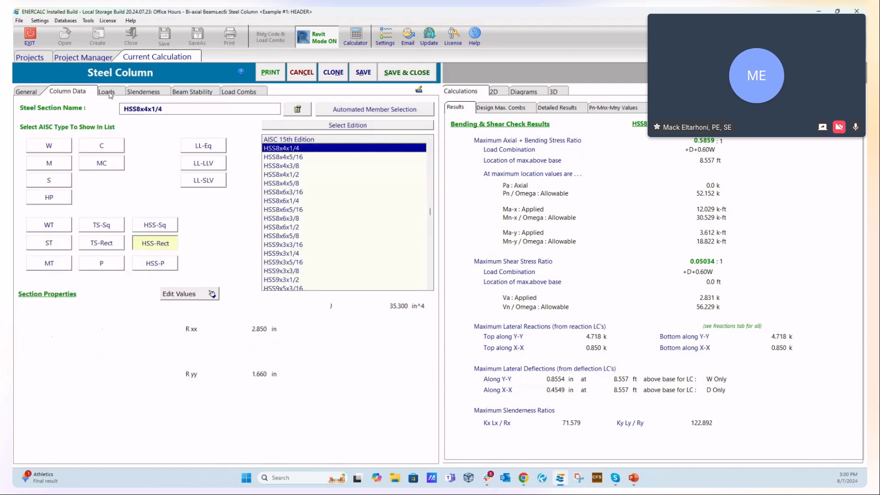
left_click(106, 92)
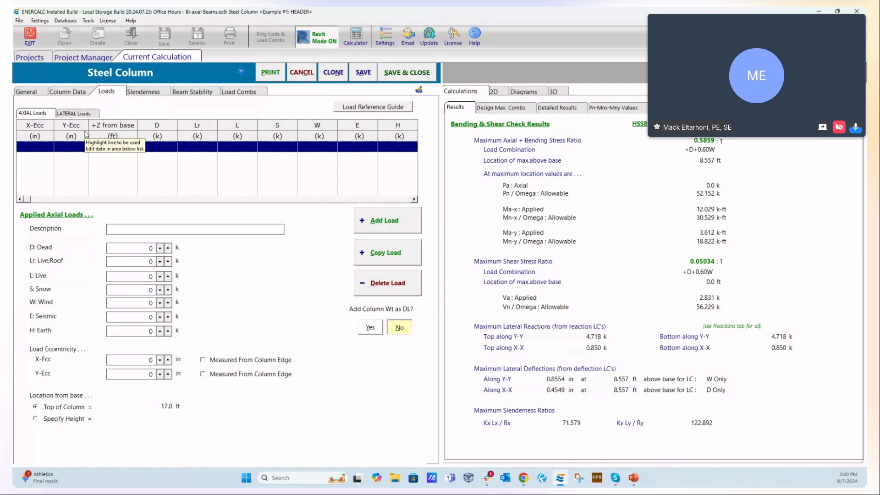
left_click(76, 113)
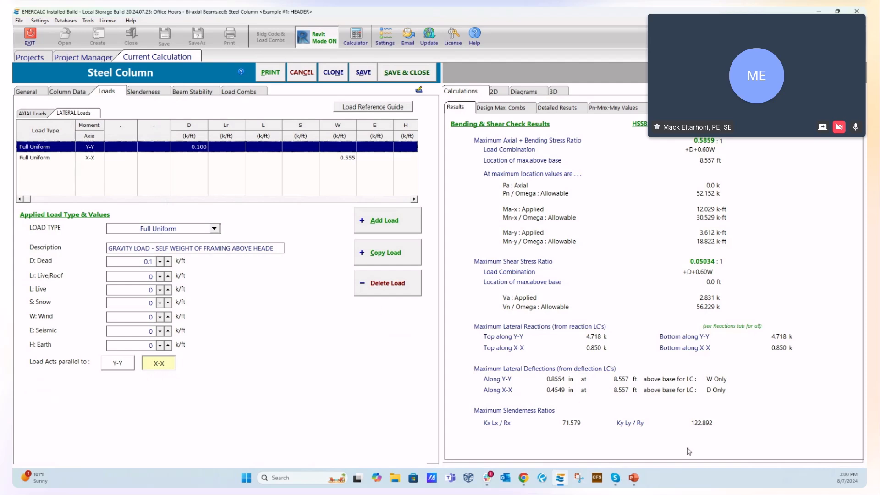
- Switch to the PowerPoint slide show and advance from the Live Q&A slide to the closing Thank You slide
mouse_move(634, 479)
left_click(643, 443)
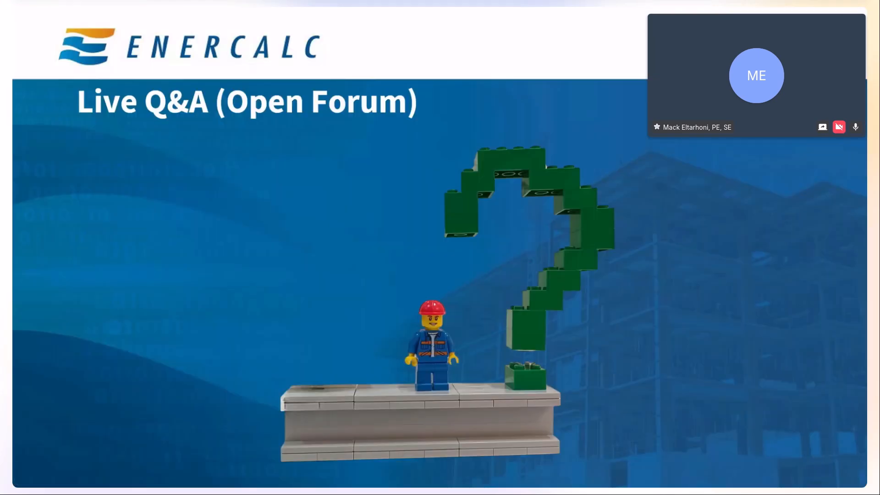
key("Right")
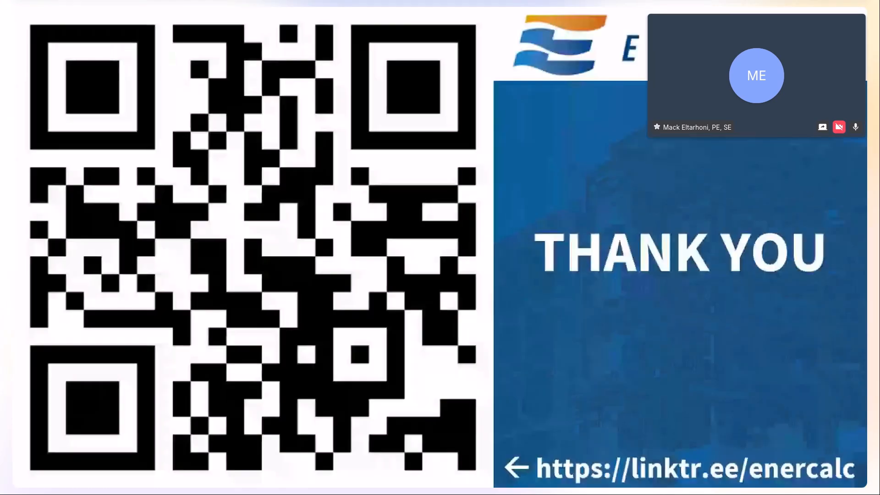